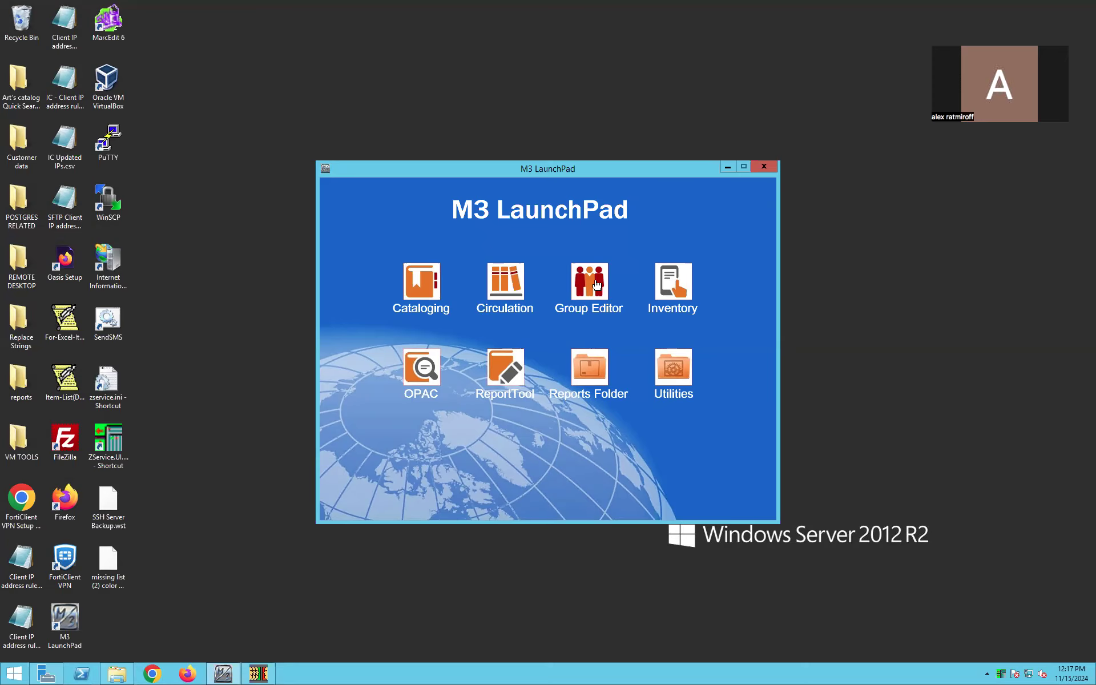
- Open Group Editor and log in as admin, entering the account password
click(596, 284)
text(admin)
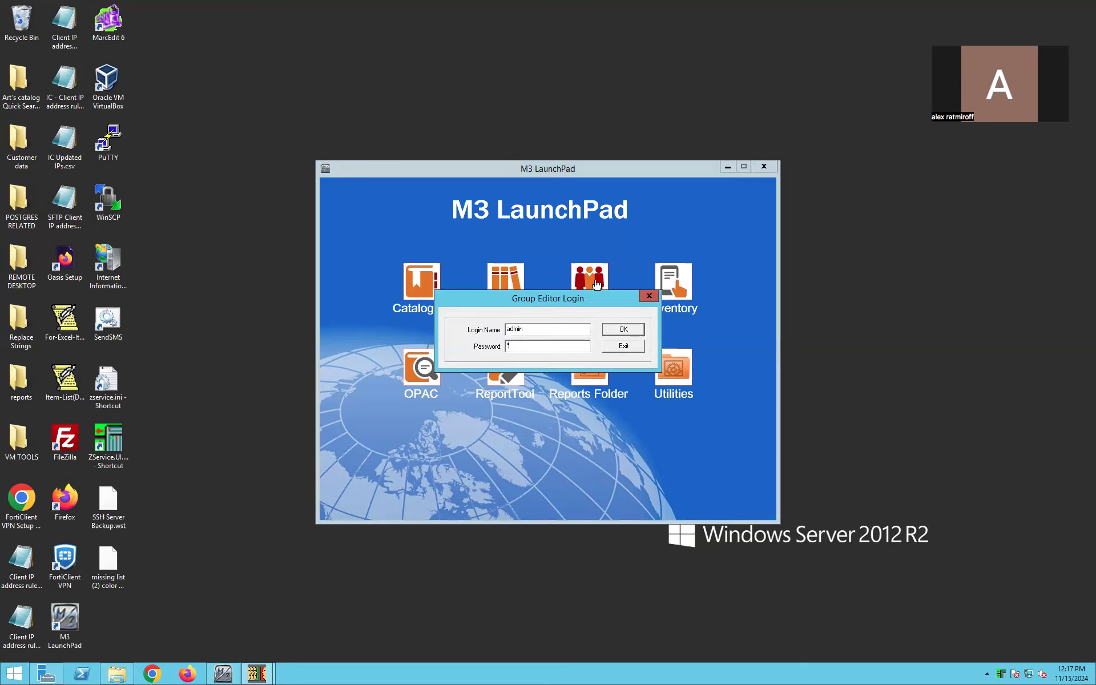
text(*****)
key(Return)
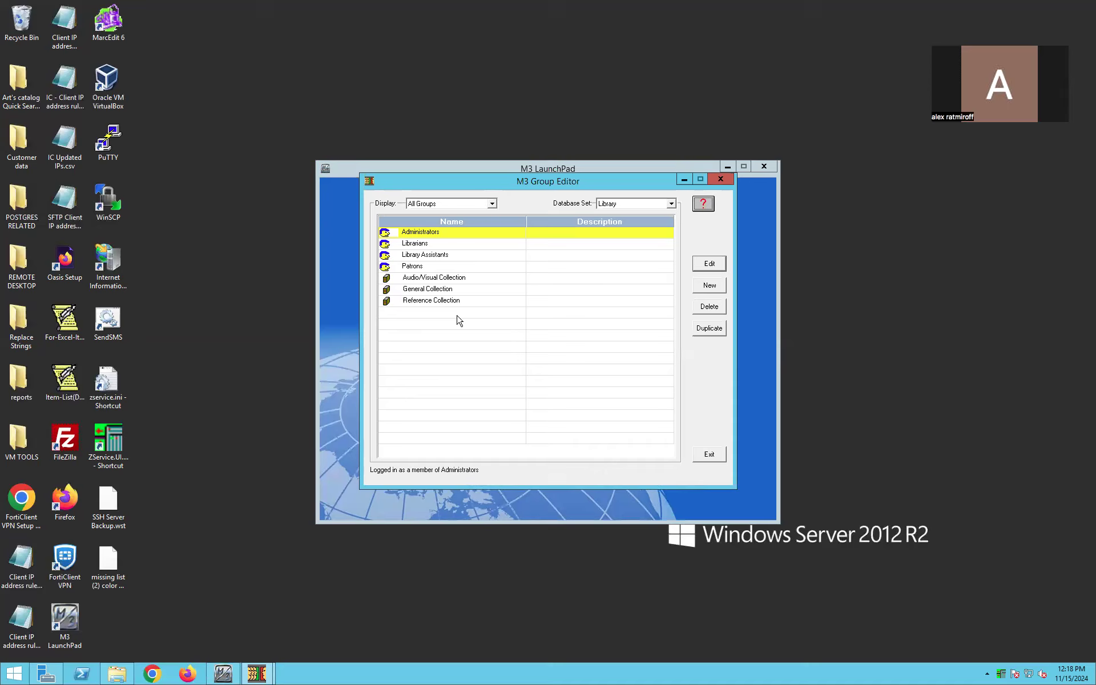
- Set the General Collection group's daily renewal period to 7 and apply the change
click(443, 294)
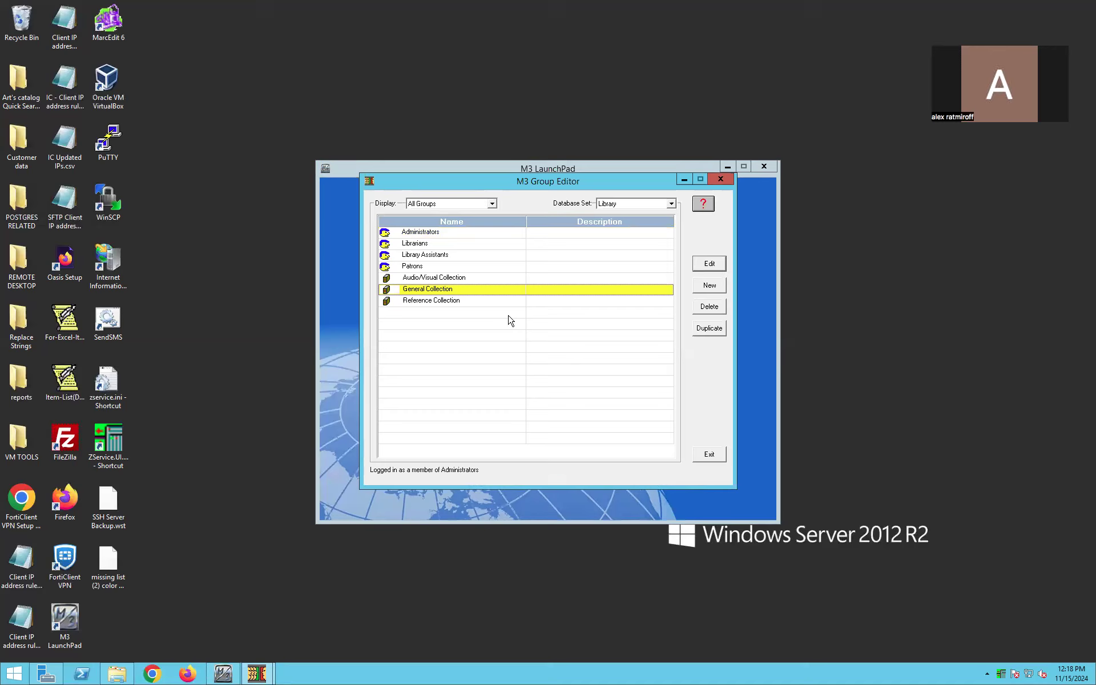
click(705, 265)
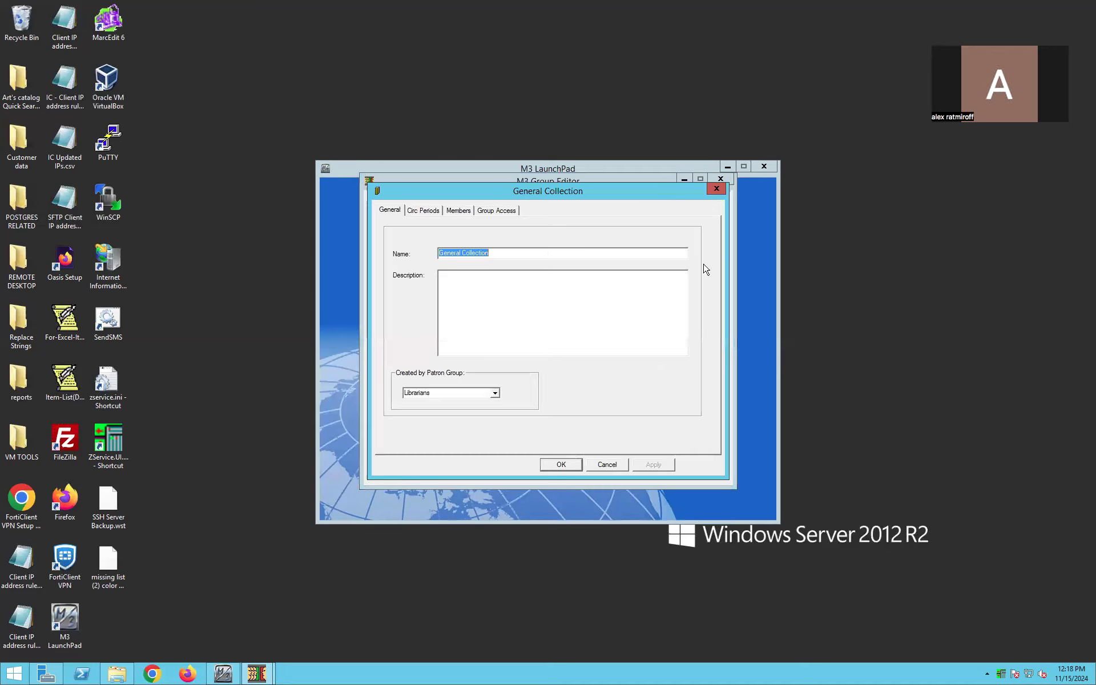
click(429, 213)
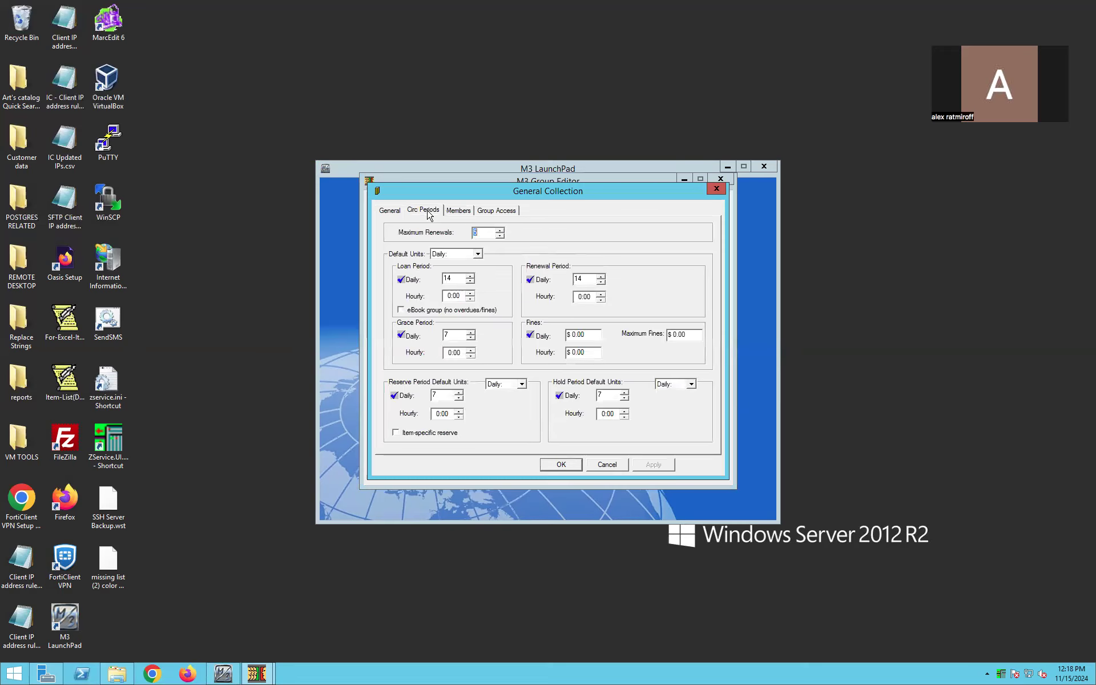
double_click(446, 279)
double_click(585, 279)
text(7)
click(654, 465)
- Review the General Collection's member items and group access, and close its settings
click(466, 211)
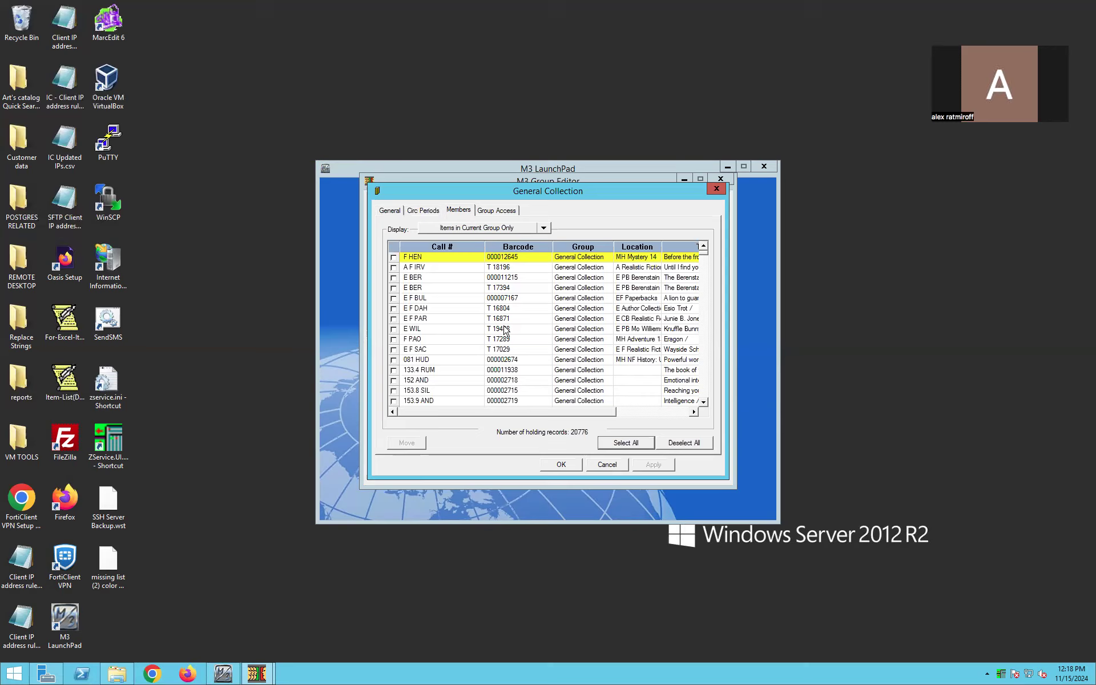
click(498, 212)
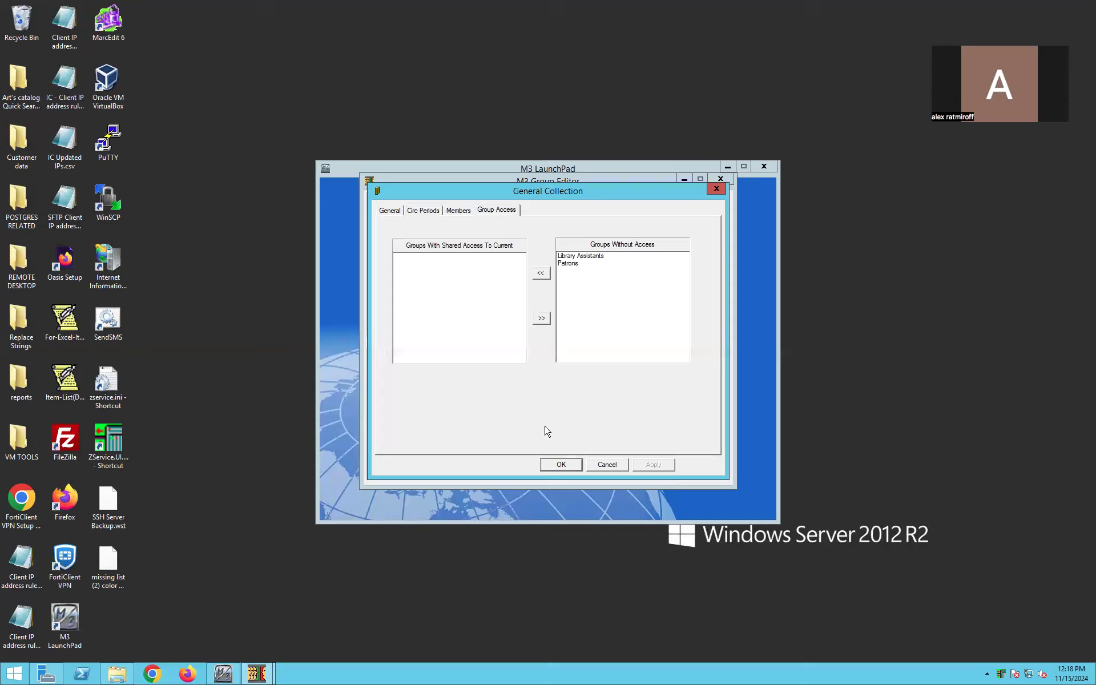
click(561, 465)
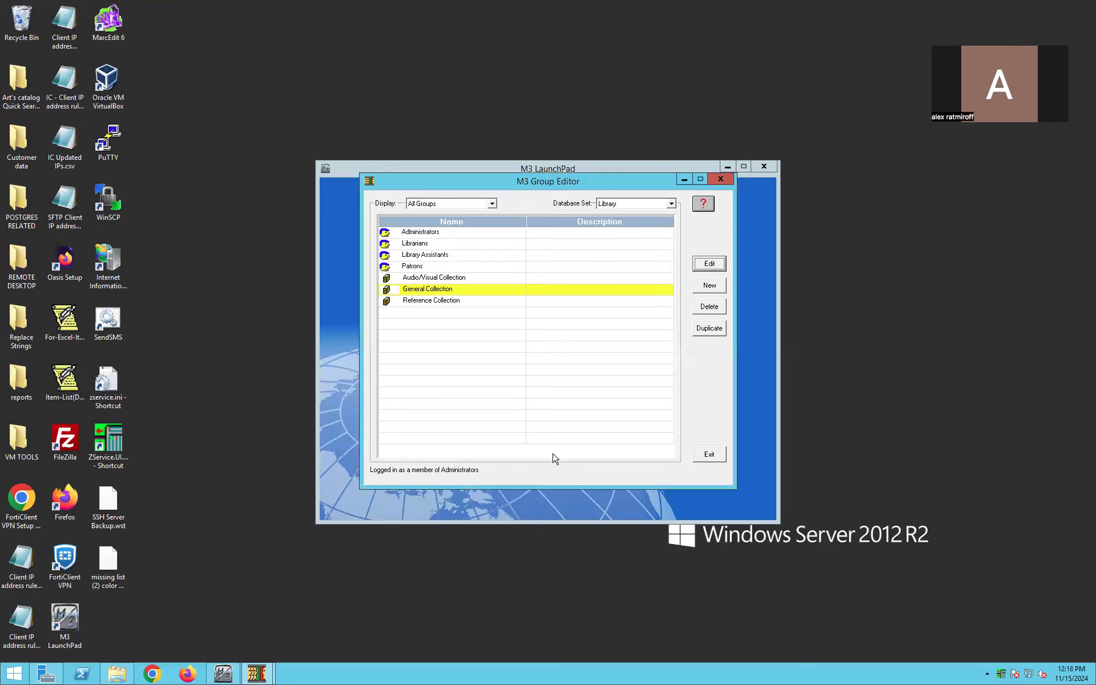
- Review the Reference Collection's circulation periods and member items, and close its settings without changes
click(449, 302)
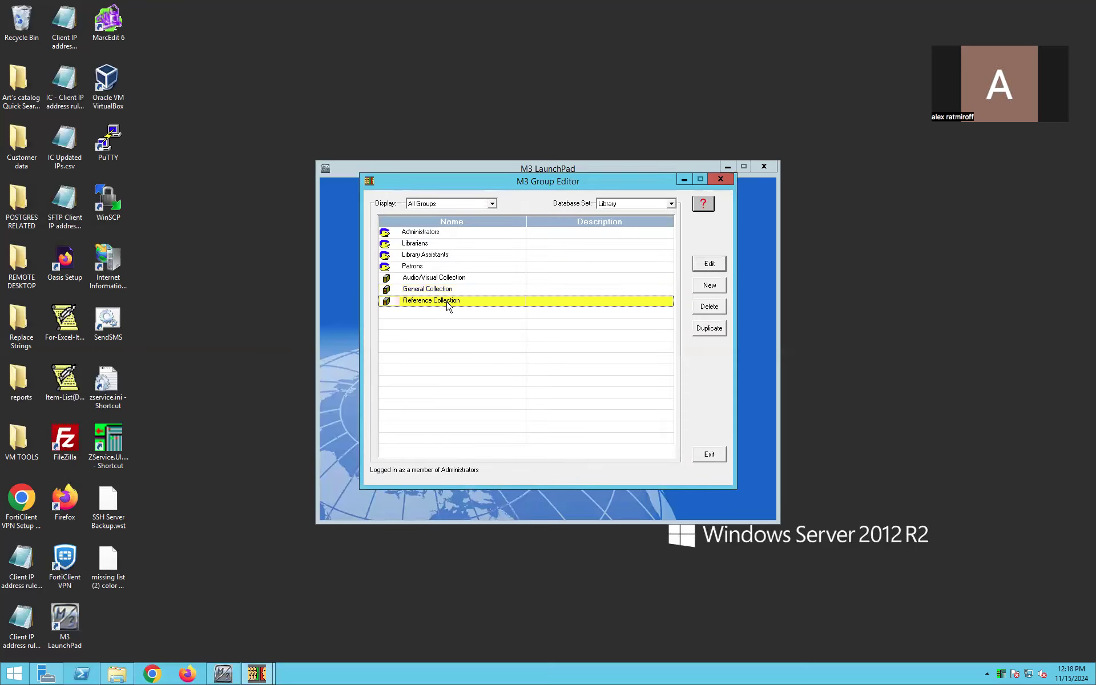
click(446, 290)
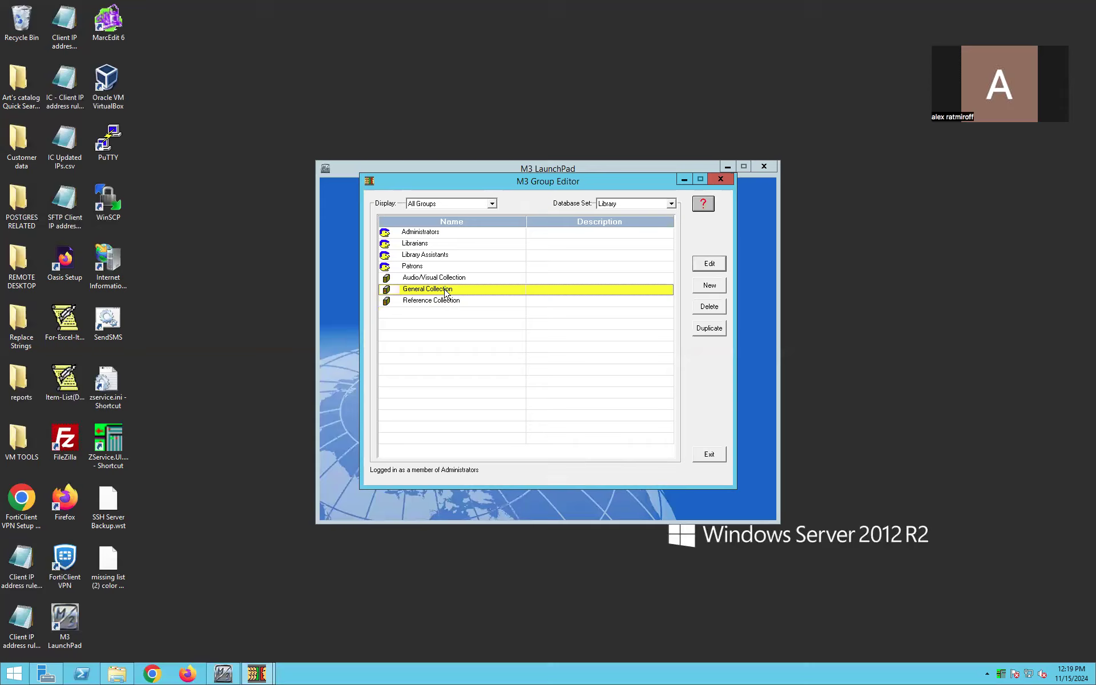
click(448, 303)
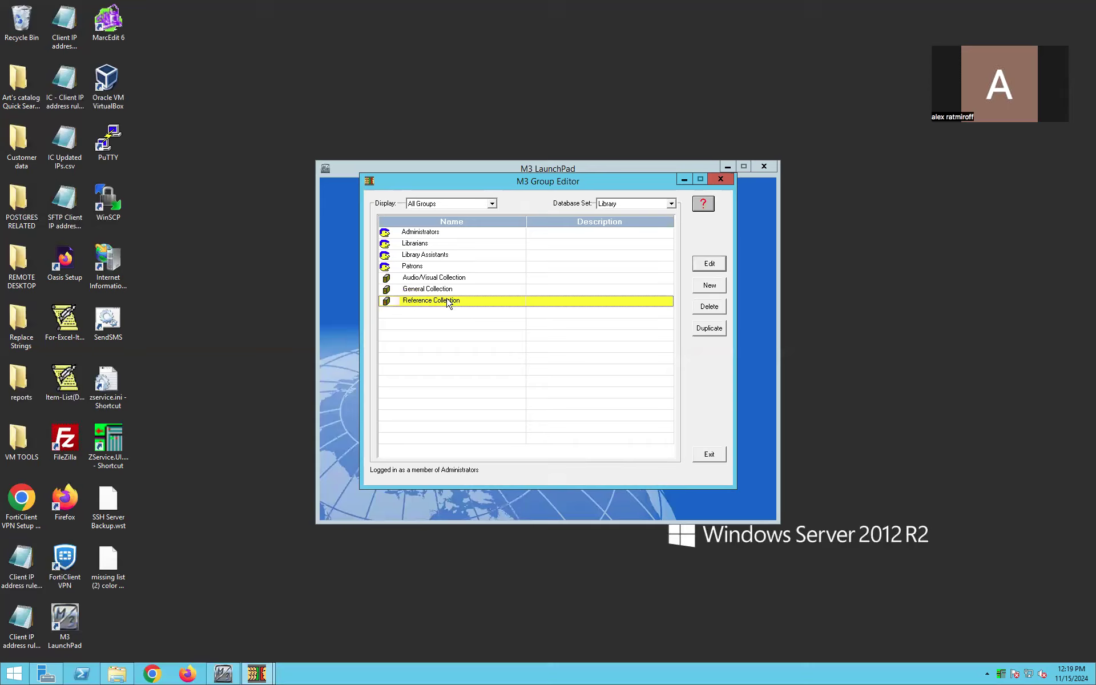
click(709, 264)
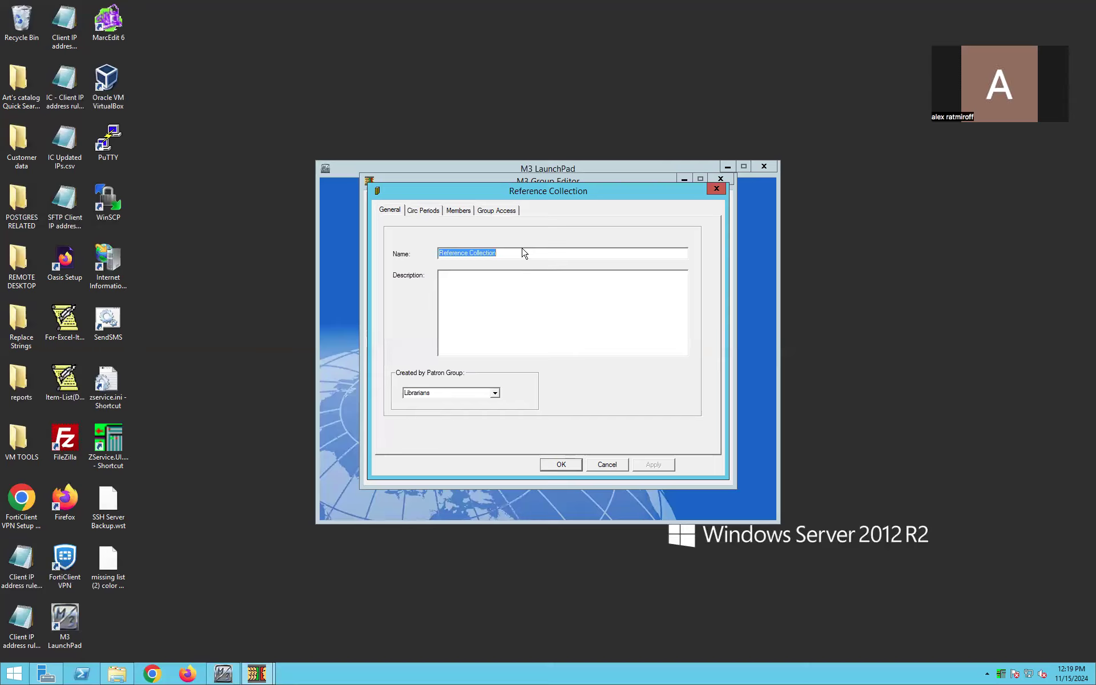
click(435, 213)
click(450, 280)
drag(450, 280, 434, 280)
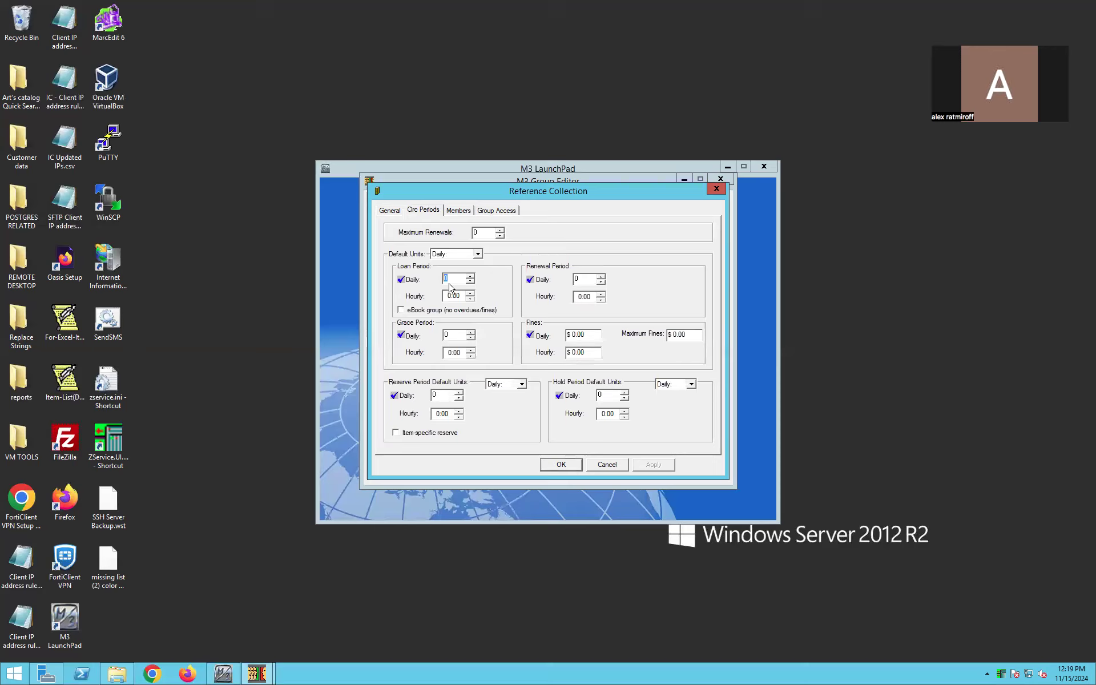
click(455, 211)
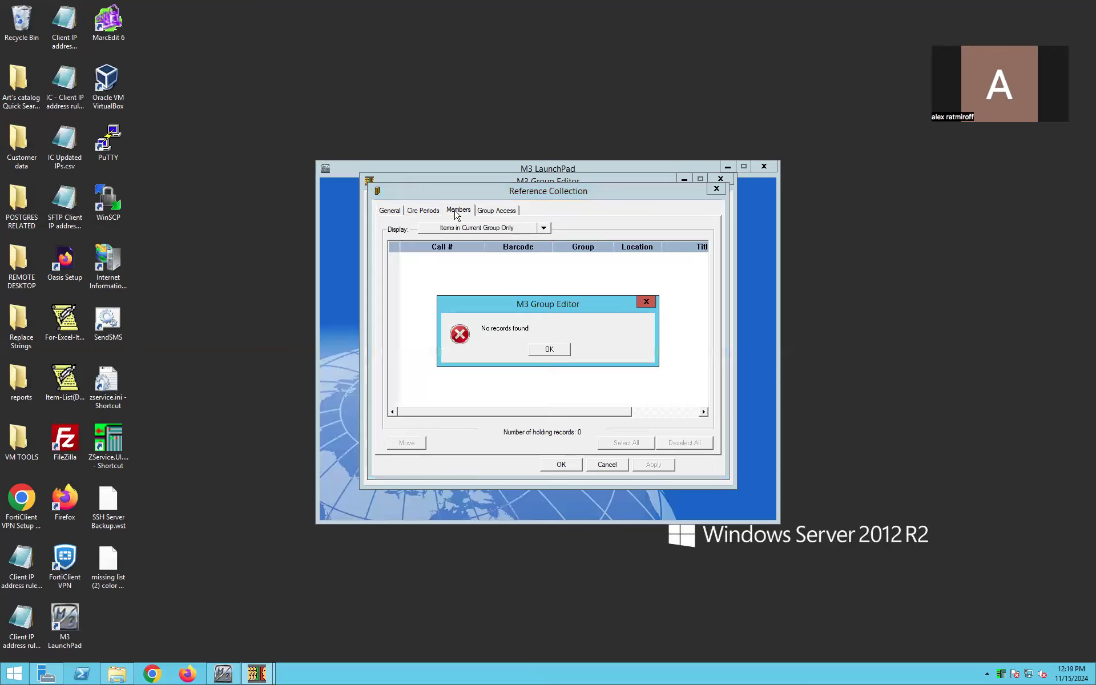
click(546, 349)
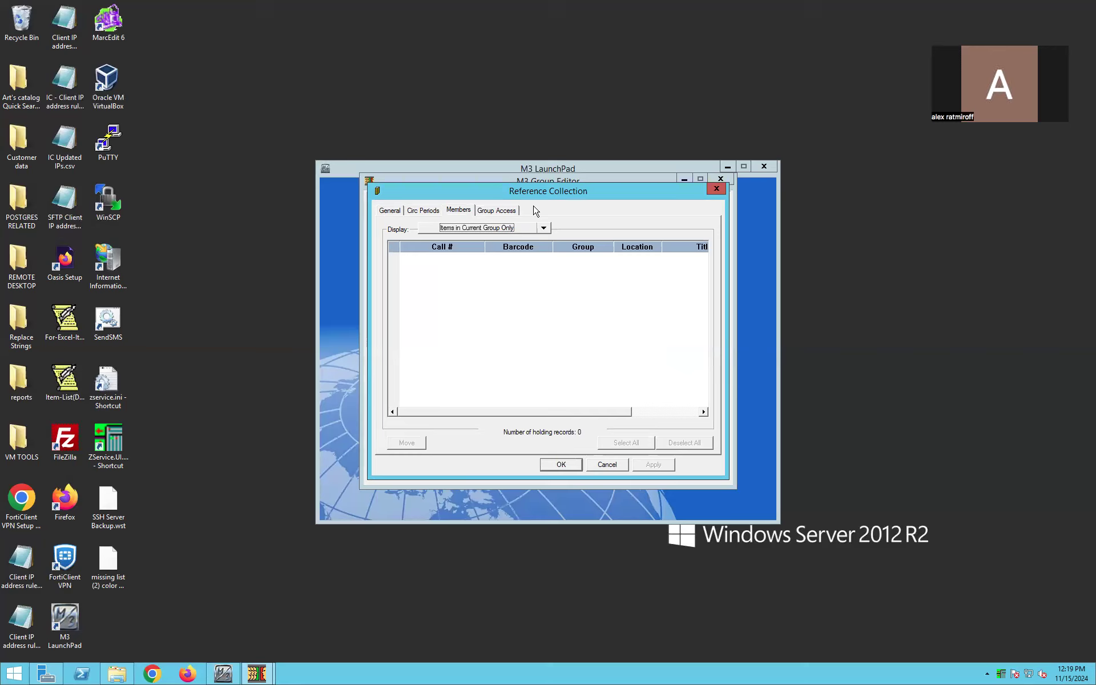
click(613, 465)
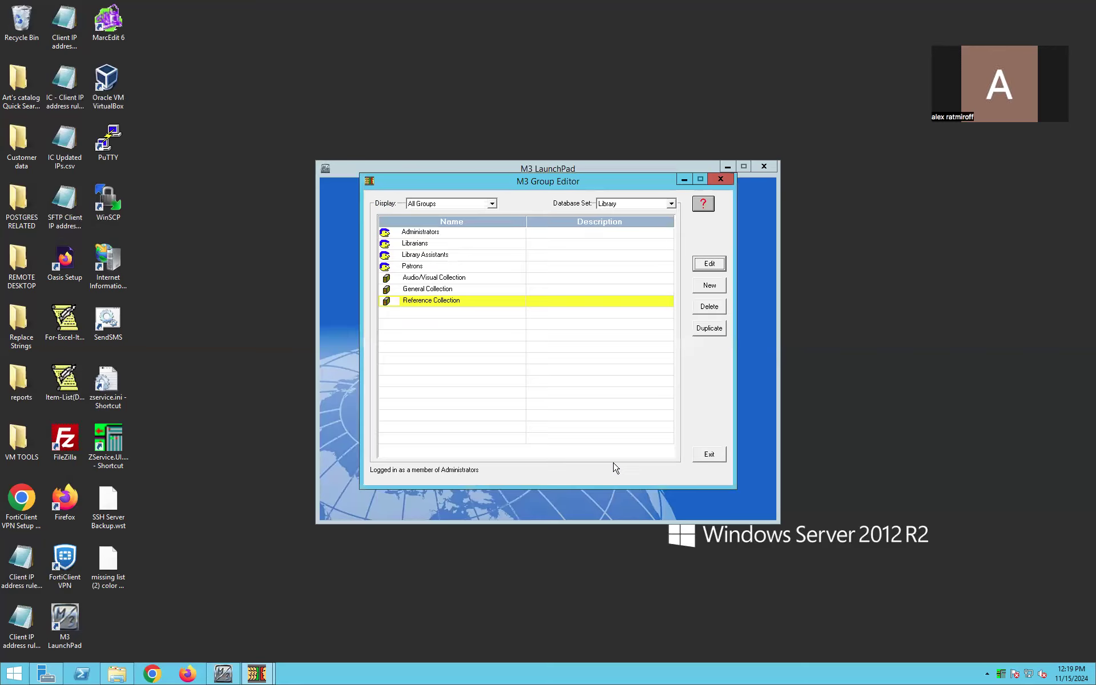
- Examine the Audio/Visual Collection's circulation periods, especially the daily loan period, and close without changes
click(449, 280)
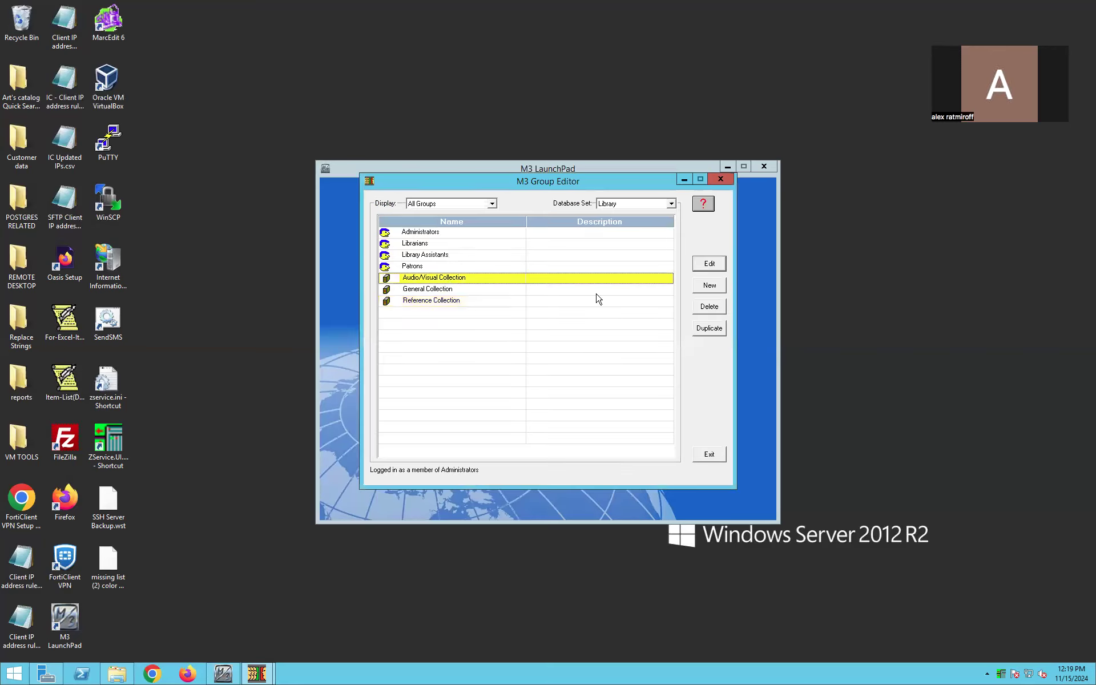
click(711, 264)
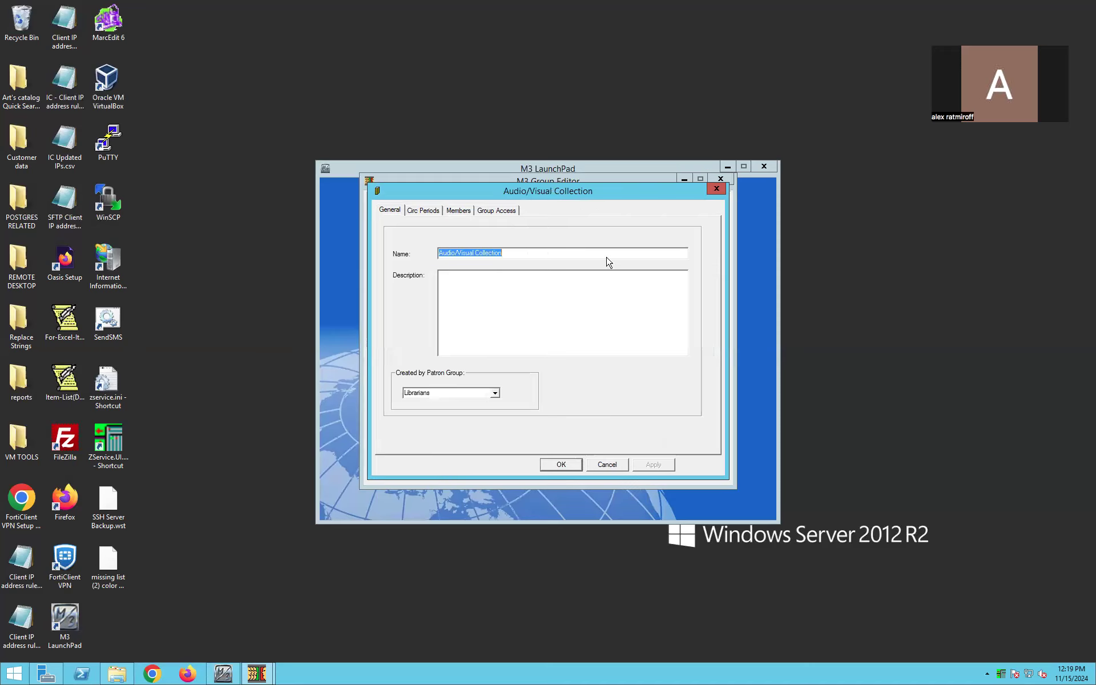
click(436, 213)
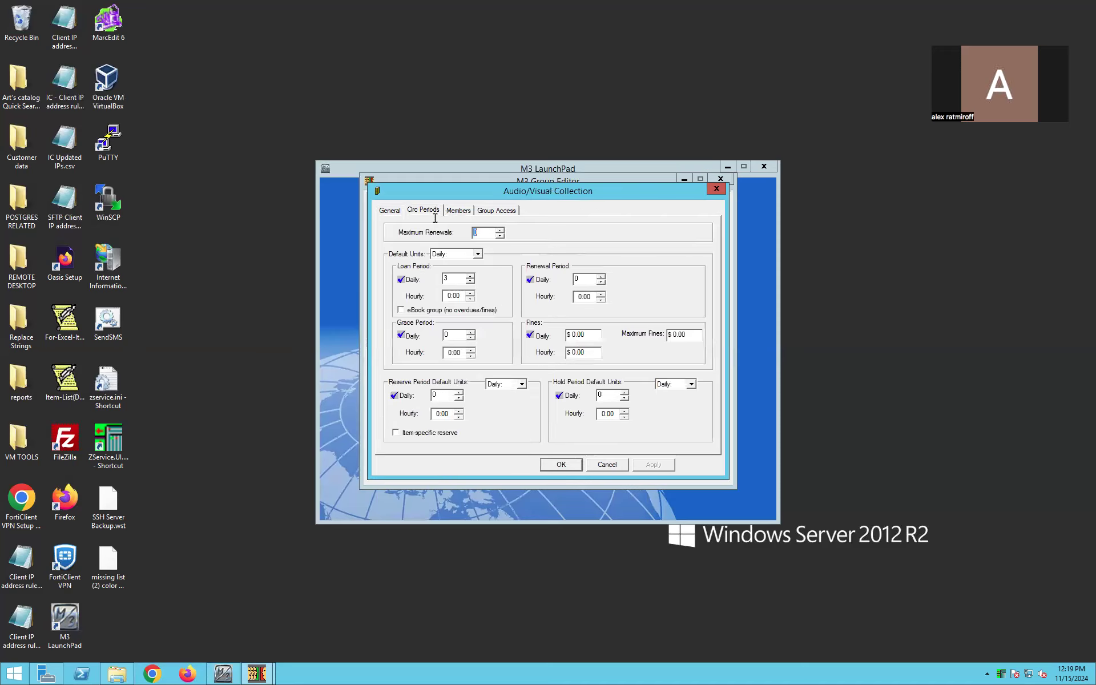
drag(456, 276, 426, 277)
click(606, 464)
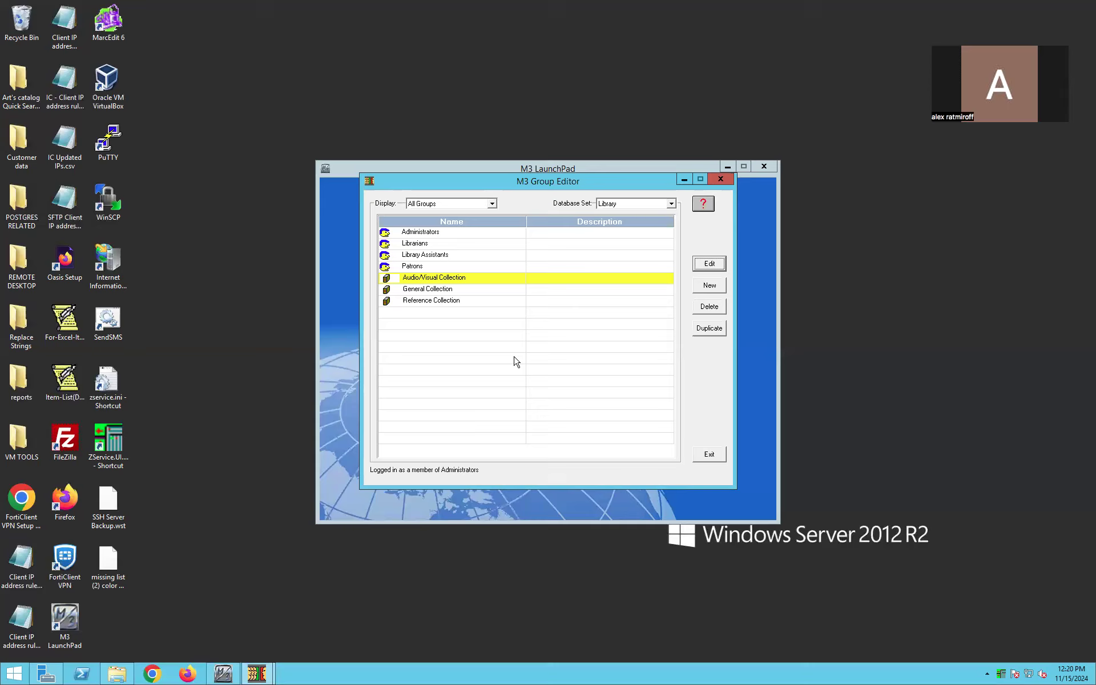
- Create a new item group and name it "computers"
click(449, 291)
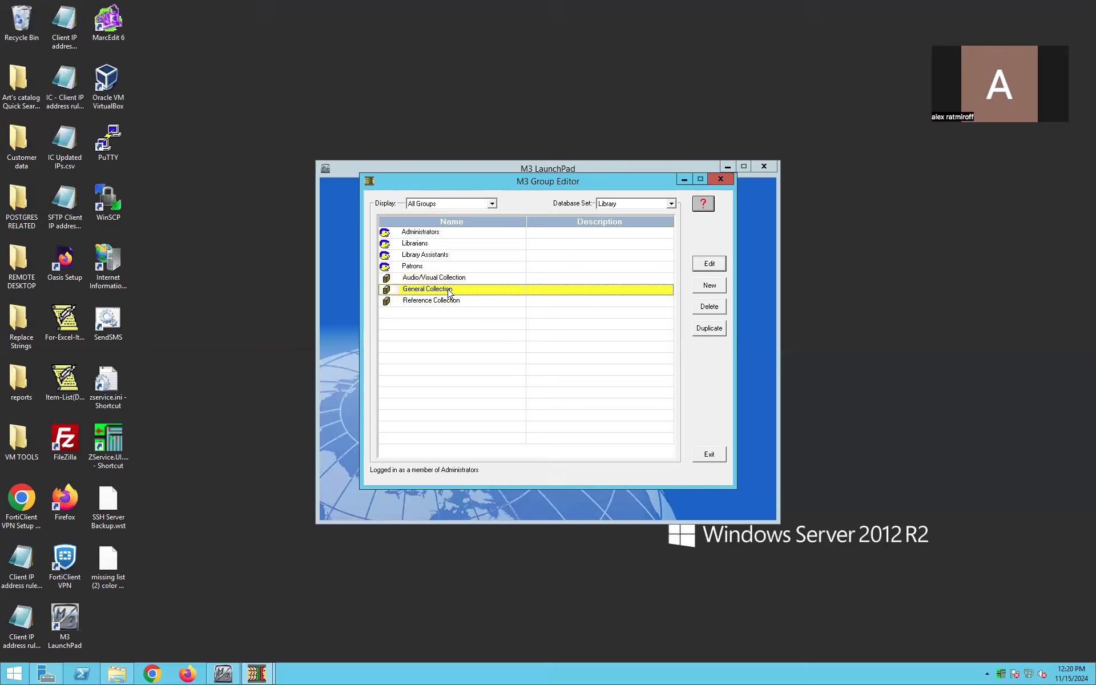
click(709, 286)
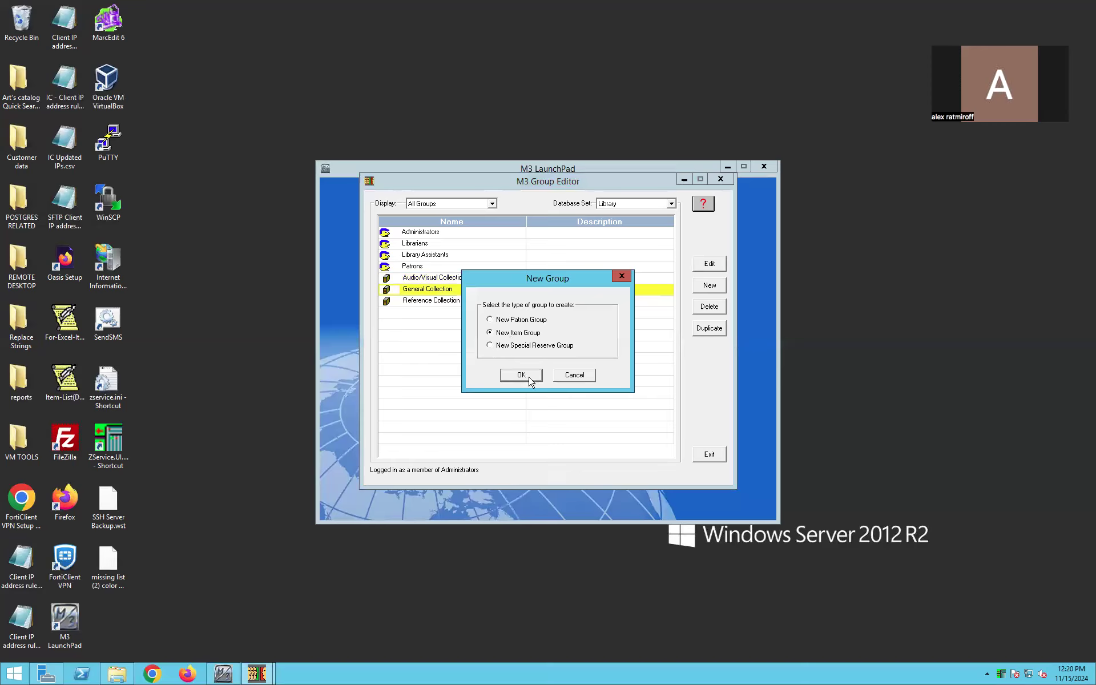
click(521, 375)
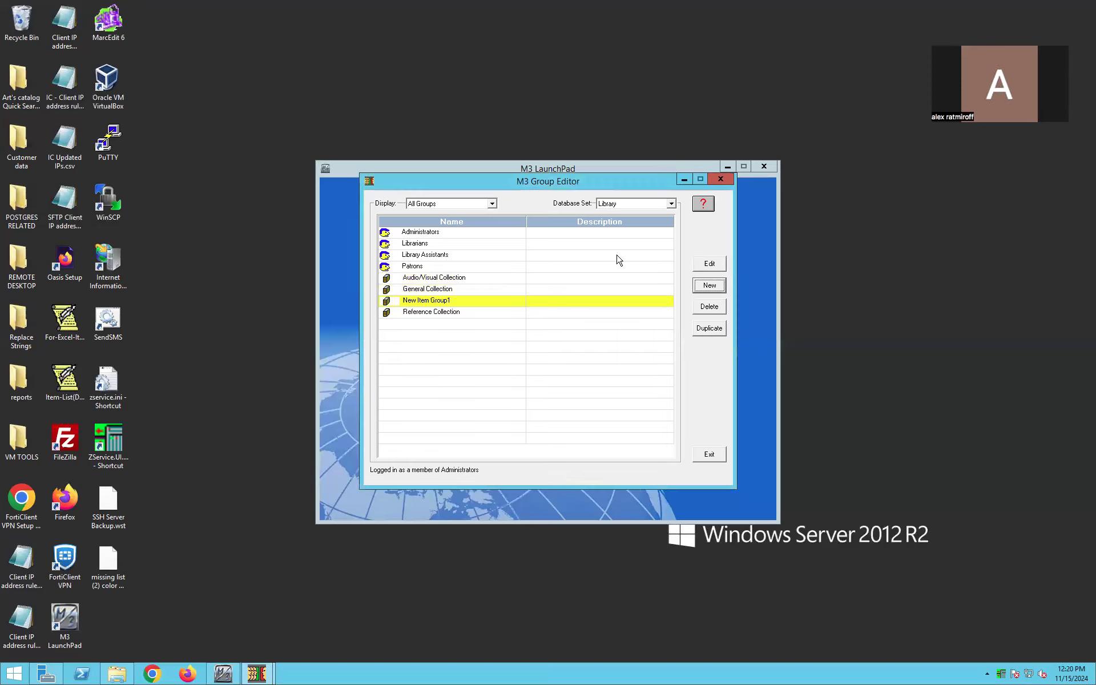
click(708, 264)
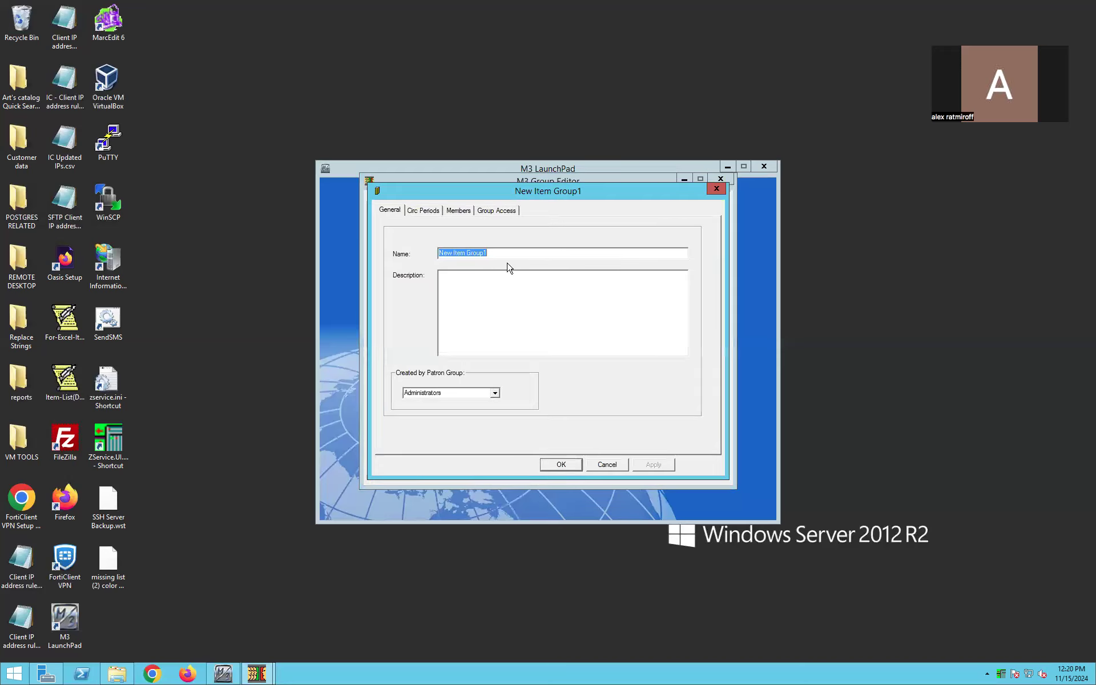
text(compuetr)
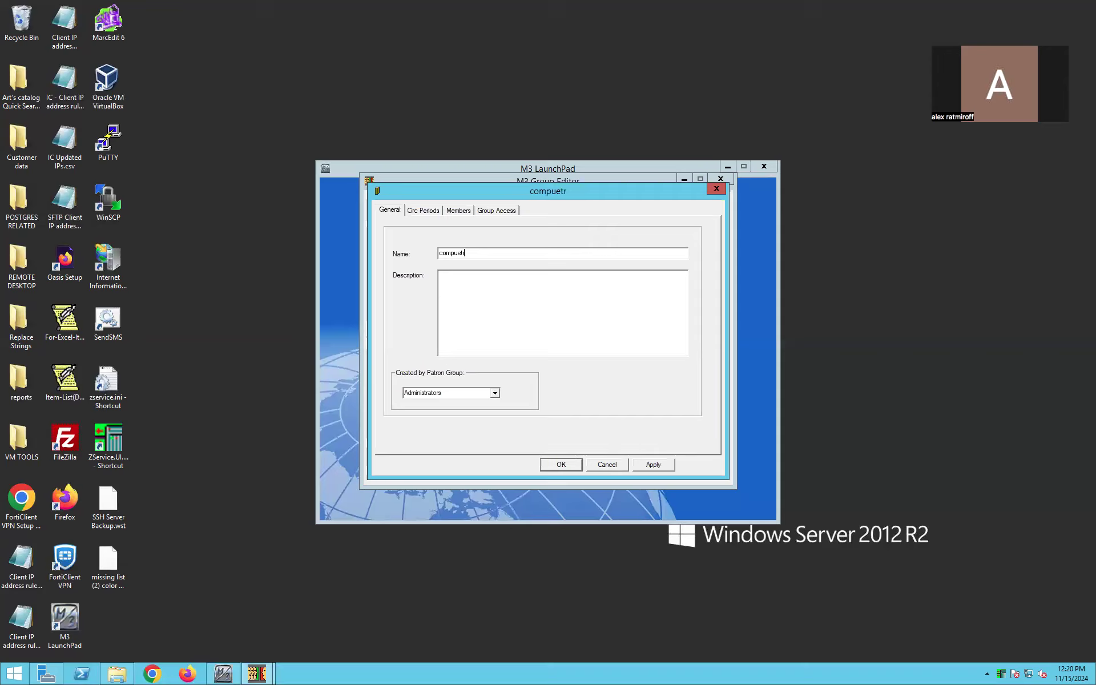
key(BackSpace)
key(BackSpace)
text(ters)
- Set the computers group's daily loan period to 1 and save the group
click(423, 211)
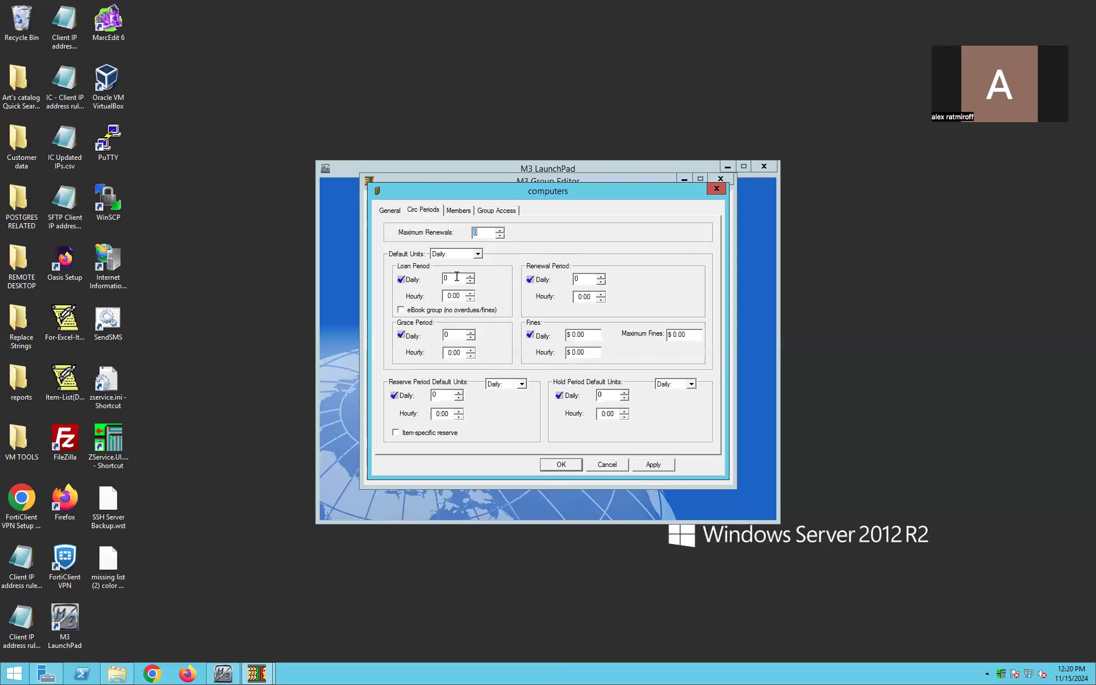
text(1)
click(653, 464)
click(561, 465)
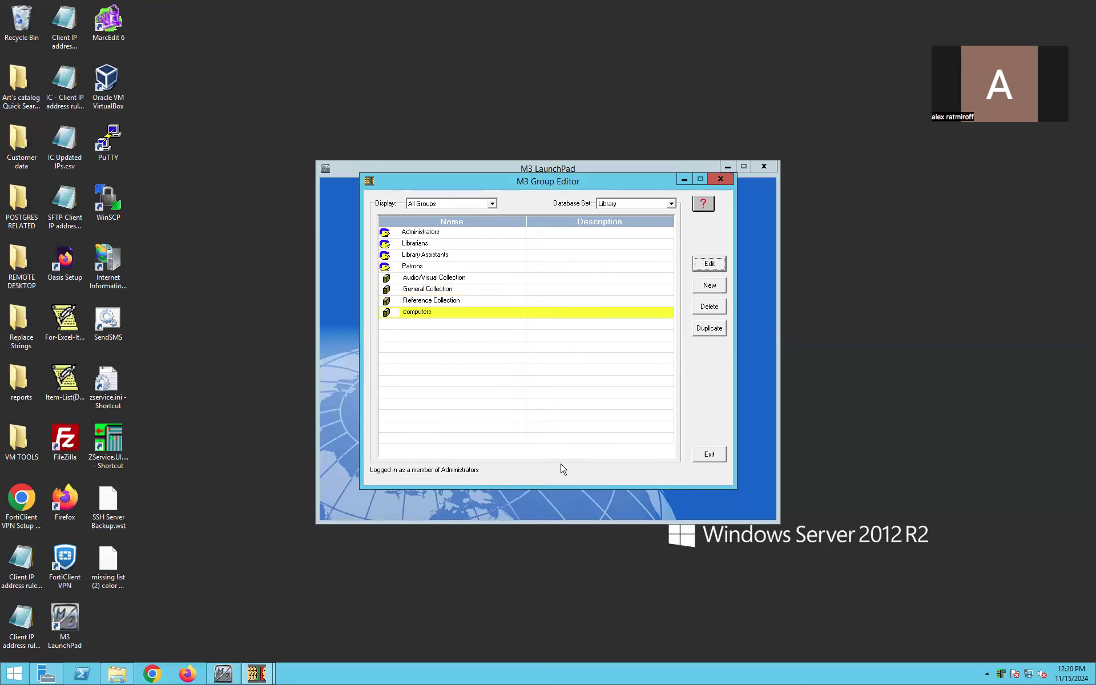
- Check the member items of the computers group and close its settings without changes
click(420, 322)
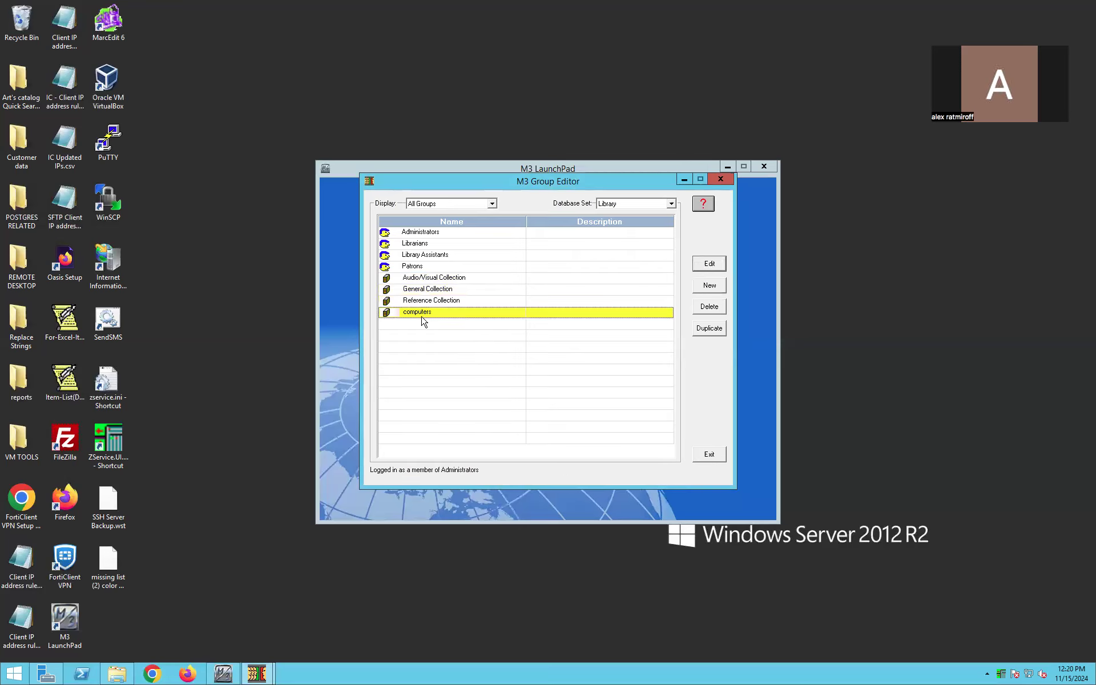
double_click(428, 318)
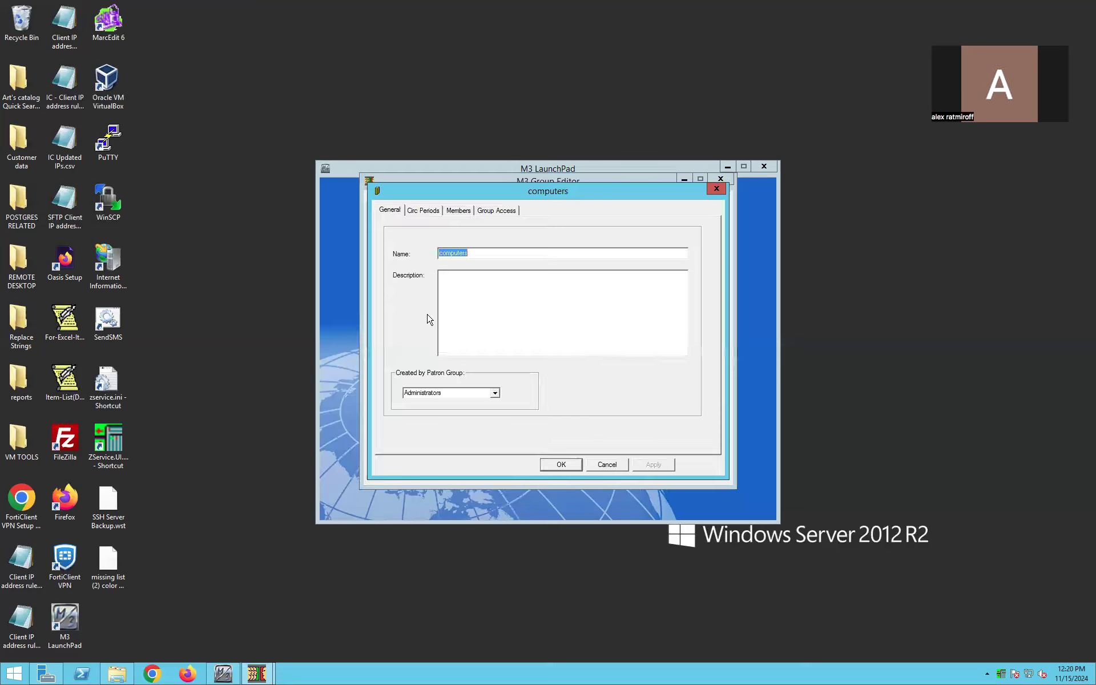
click(456, 212)
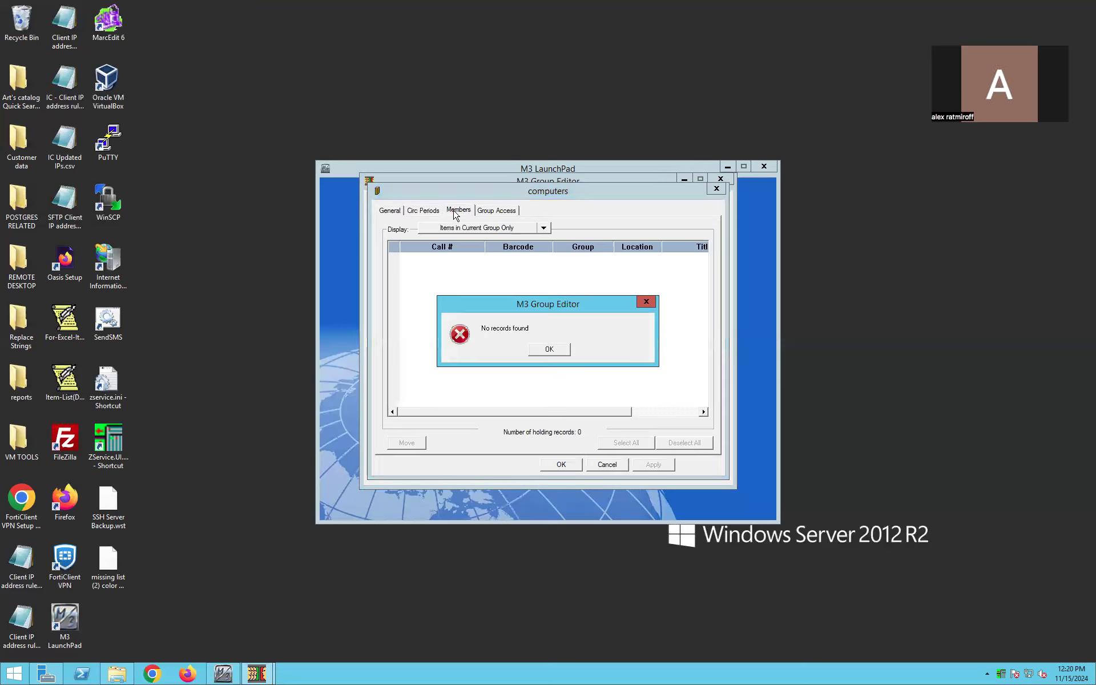
click(552, 350)
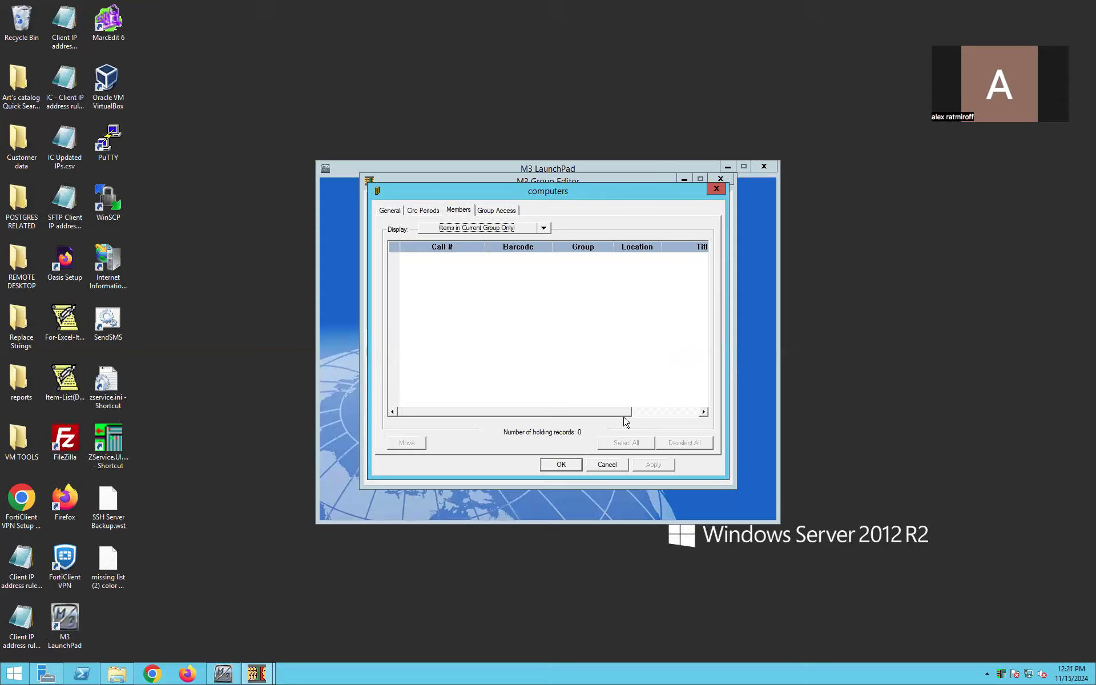
click(607, 465)
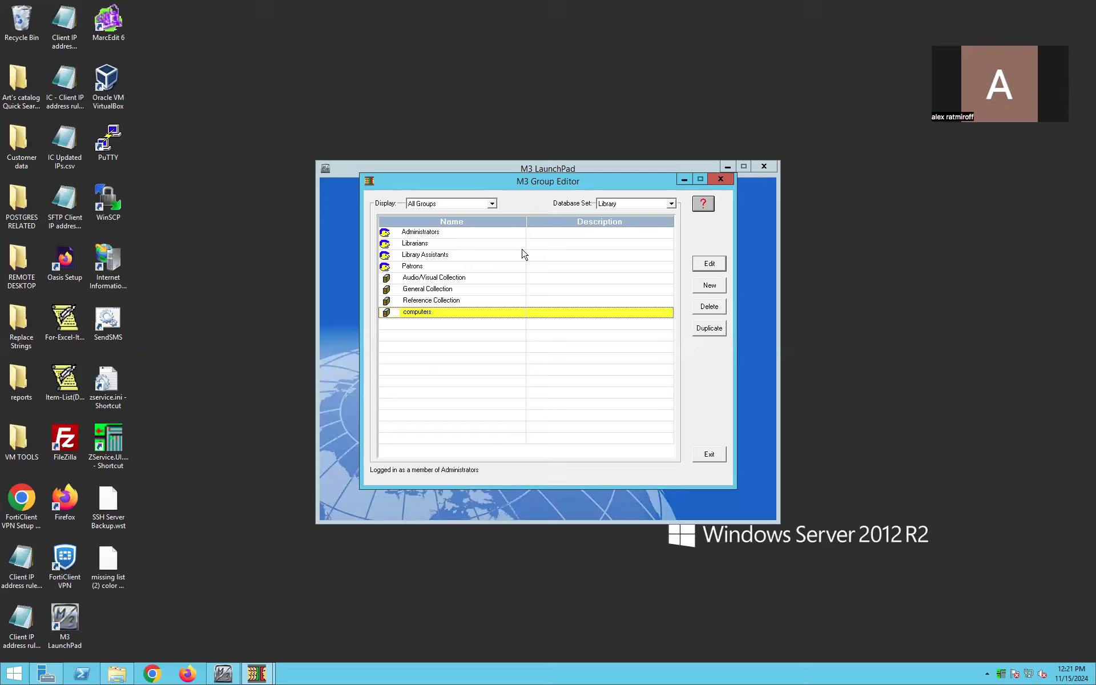
- Duplicate the General Collection group and rename the copy "special"
click(495, 290)
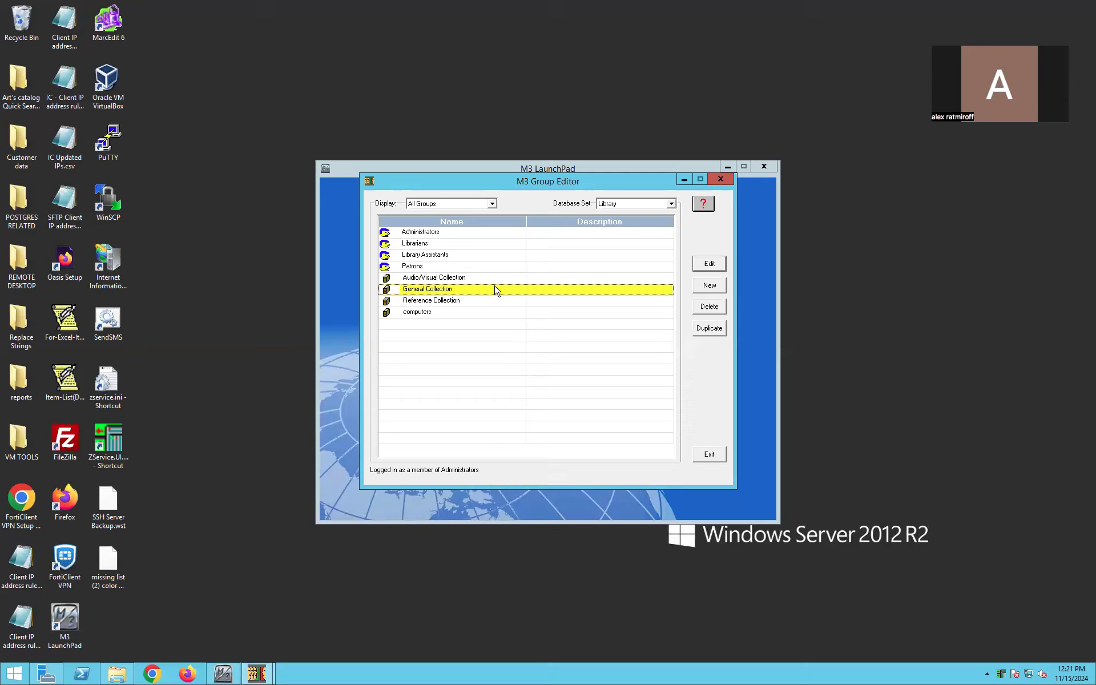
click(708, 332)
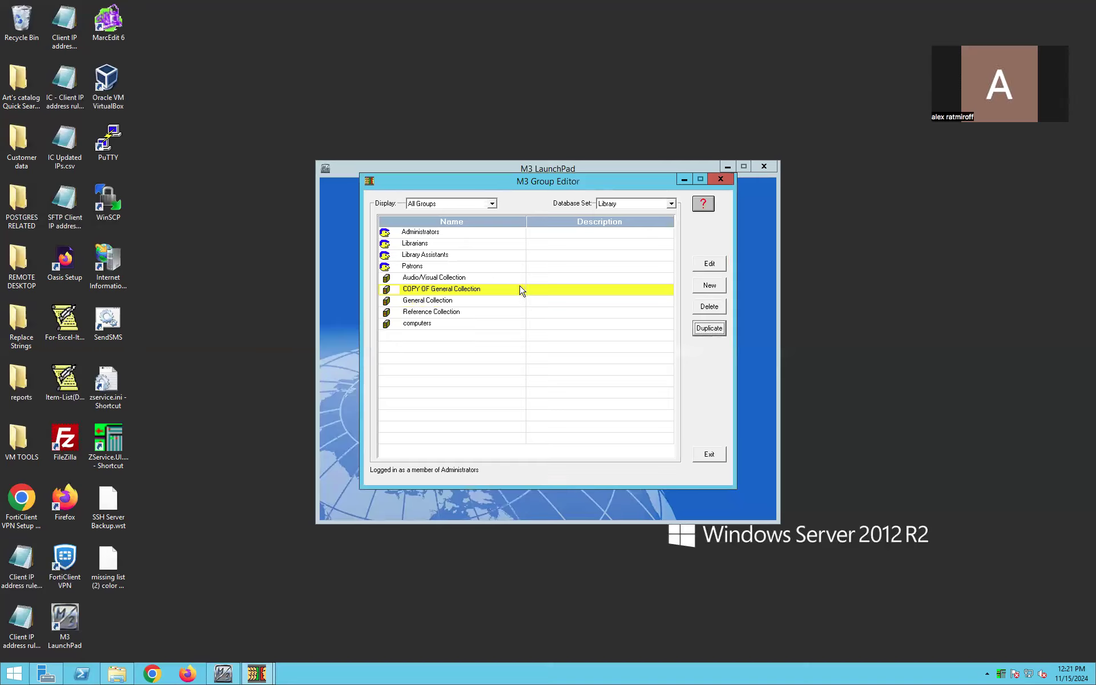
click(714, 268)
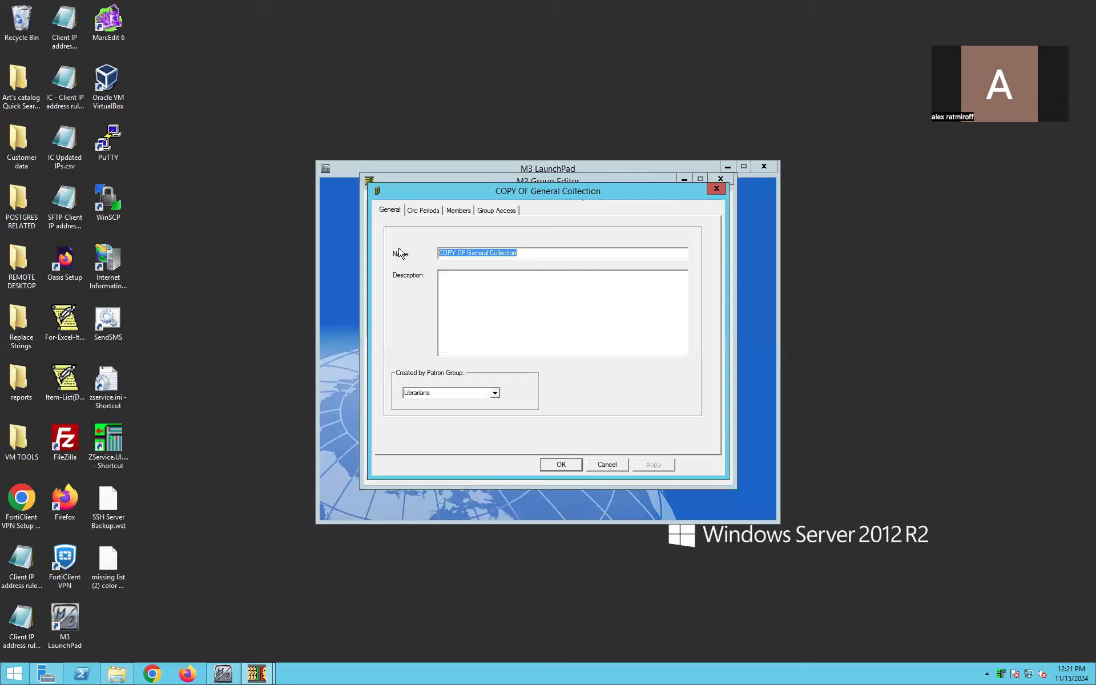
text(special)
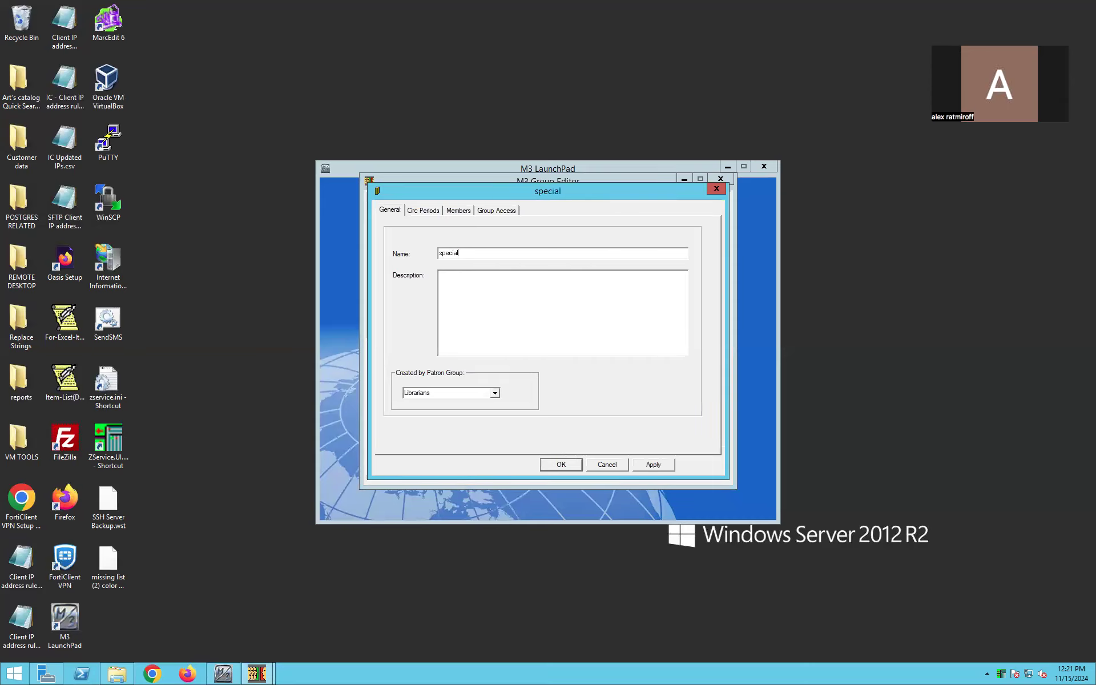
click(654, 465)
- Set the special group's daily loan period to 15 and save the group
click(423, 211)
click(456, 277)
key(BackSpace)
text(5)
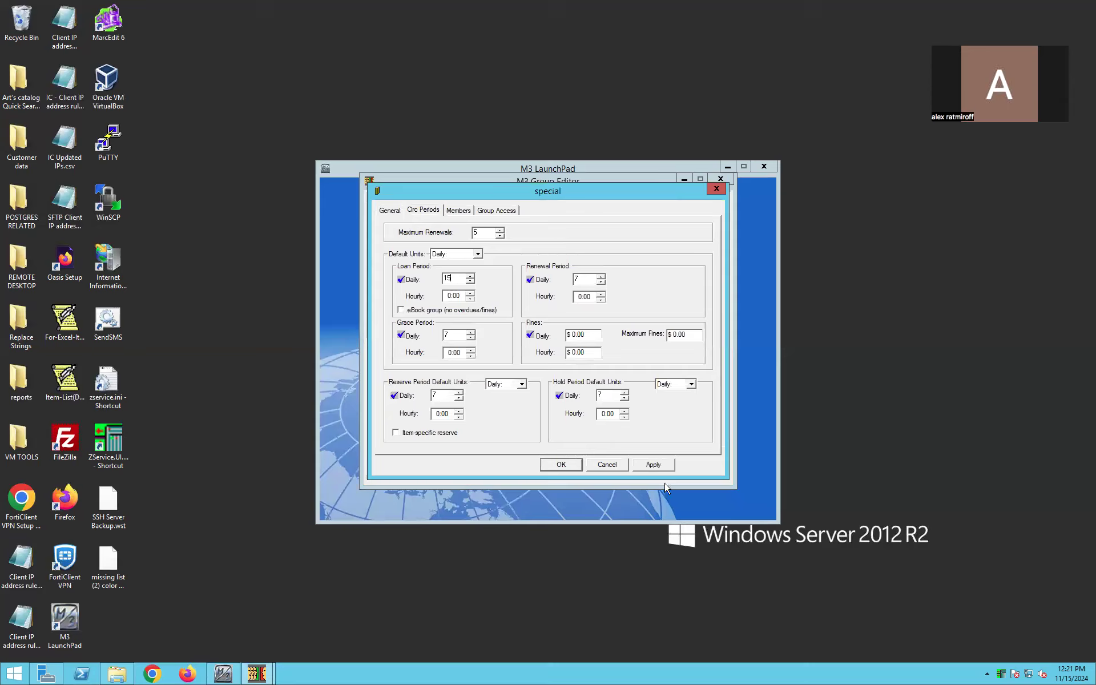
click(652, 464)
click(575, 465)
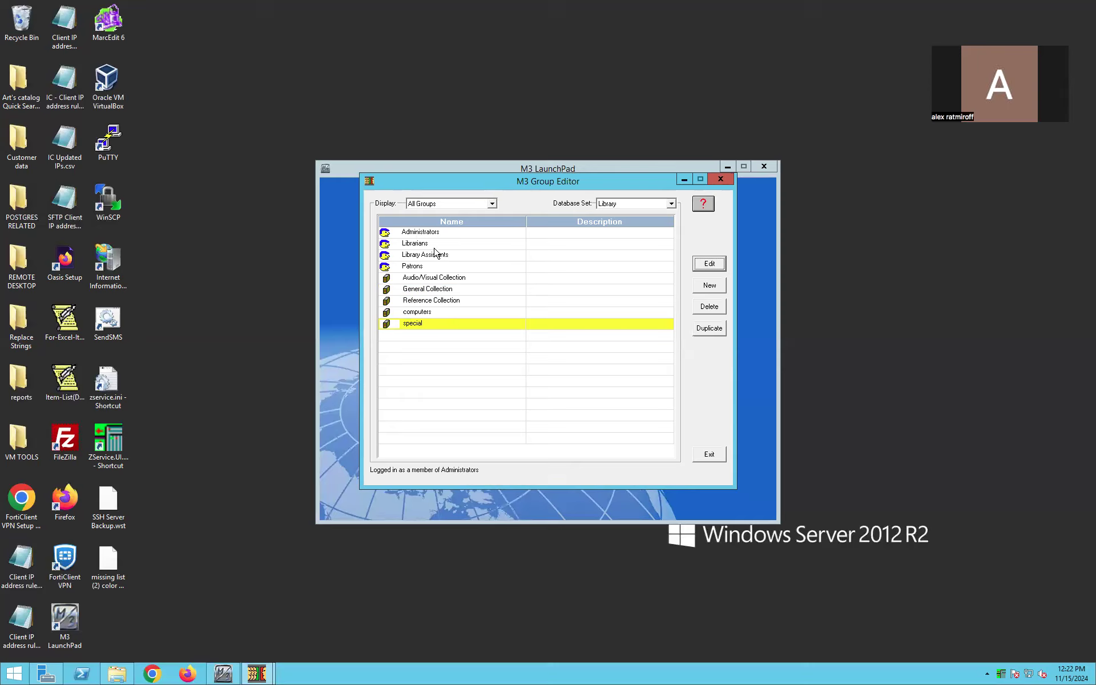
- Check the Patrons group's circulation access and cataloging access, then close its settings without changes
click(411, 267)
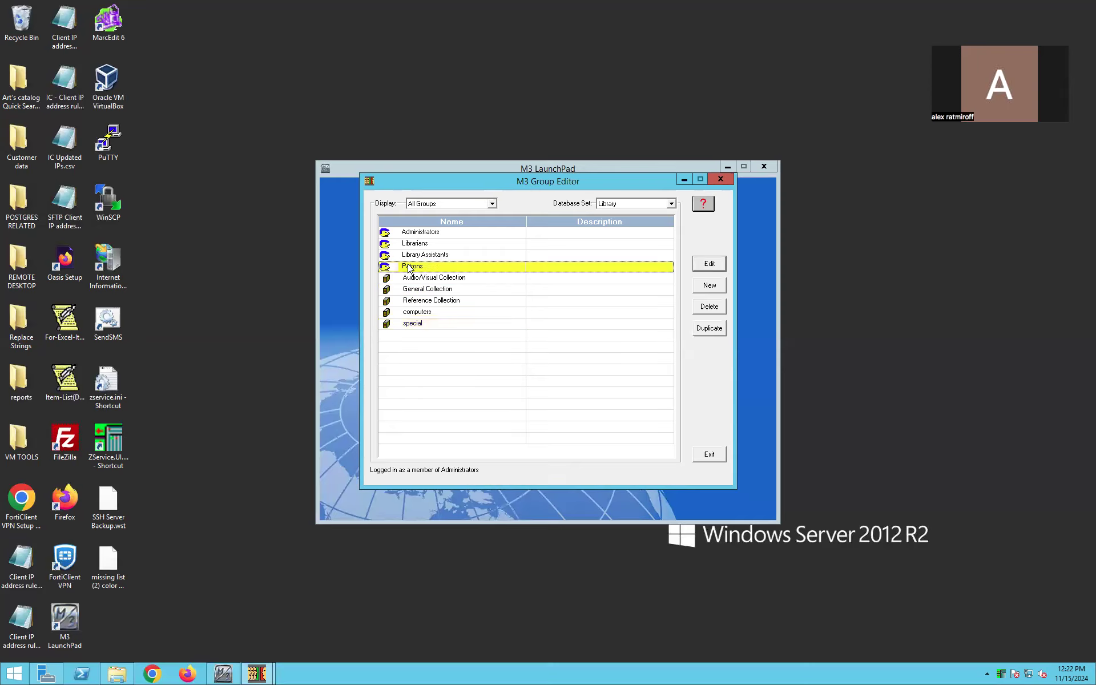
click(414, 233)
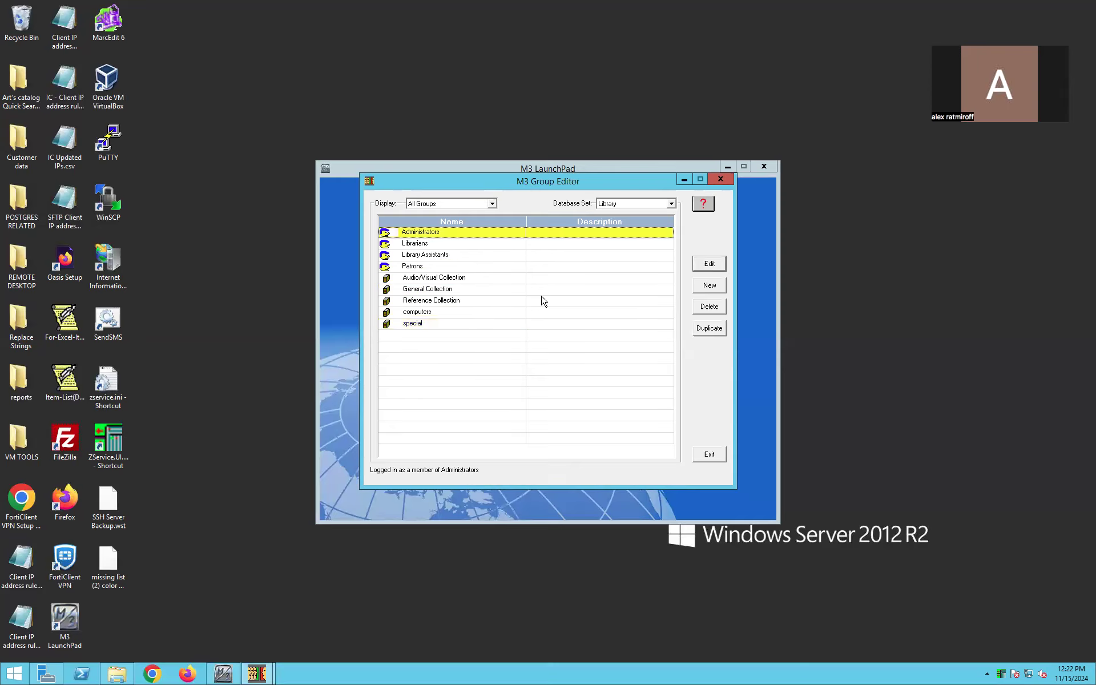
click(512, 270)
click(708, 266)
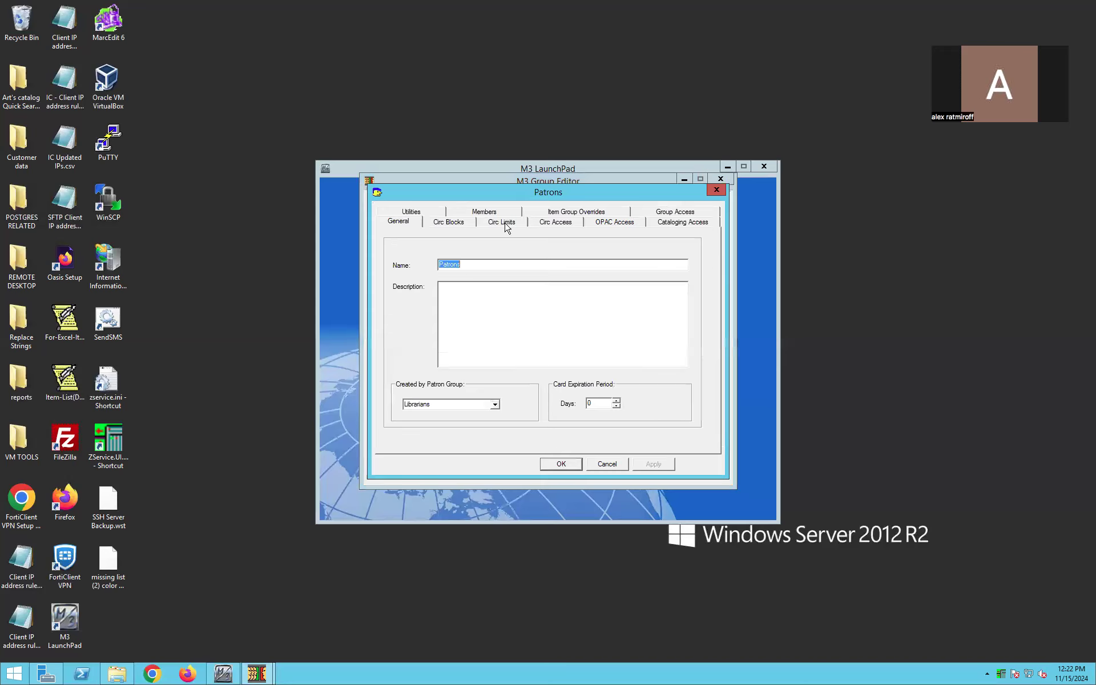
click(545, 223)
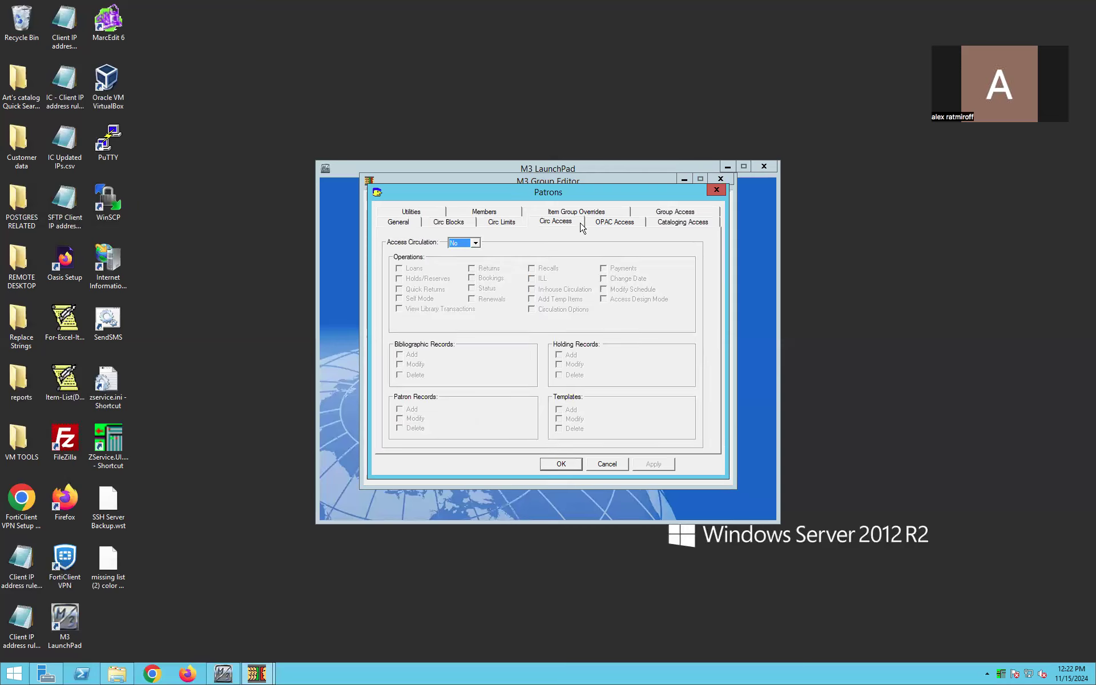
click(668, 224)
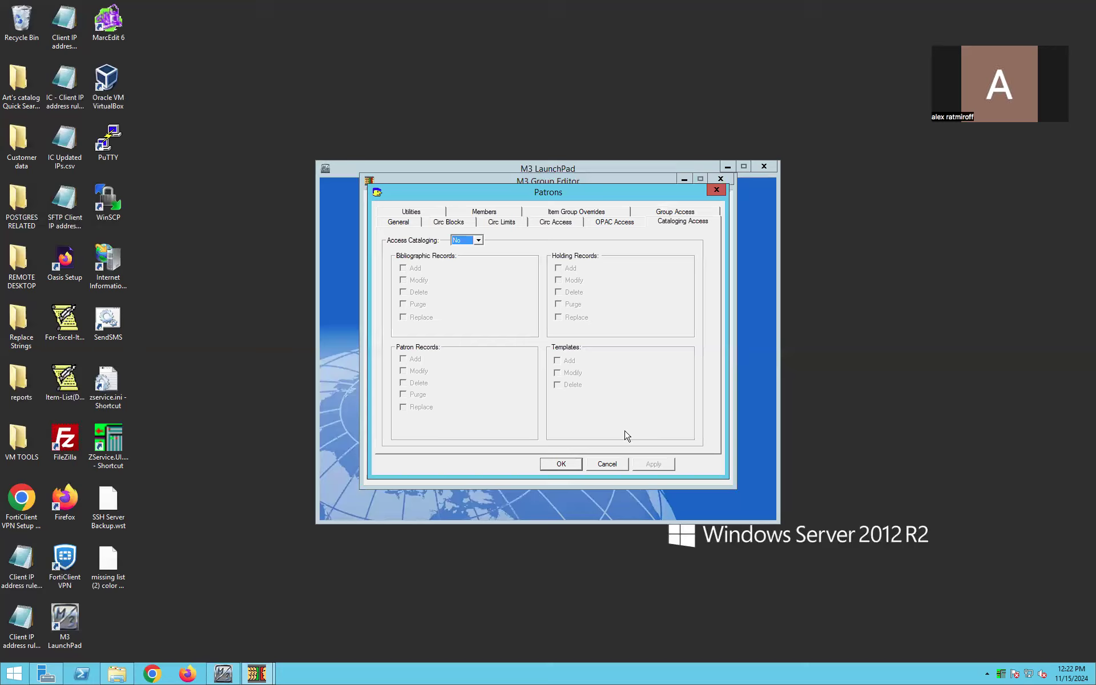
click(561, 464)
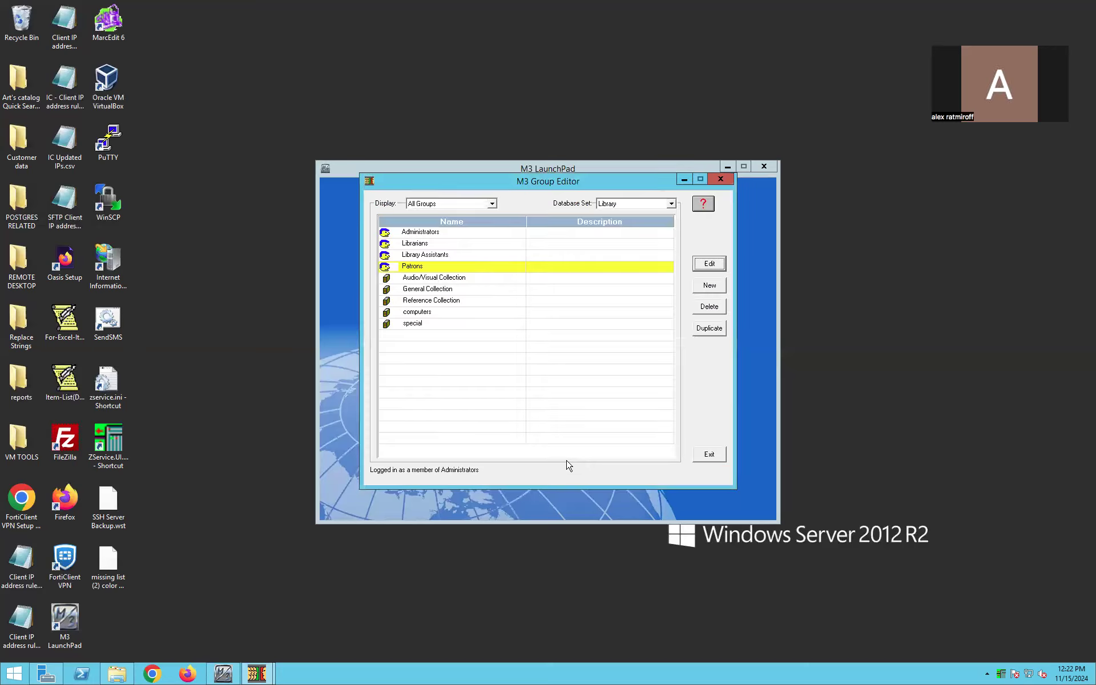
- Review the Administrators group's members and its circulation and cataloging access rights, then close without changes
click(437, 234)
click(708, 264)
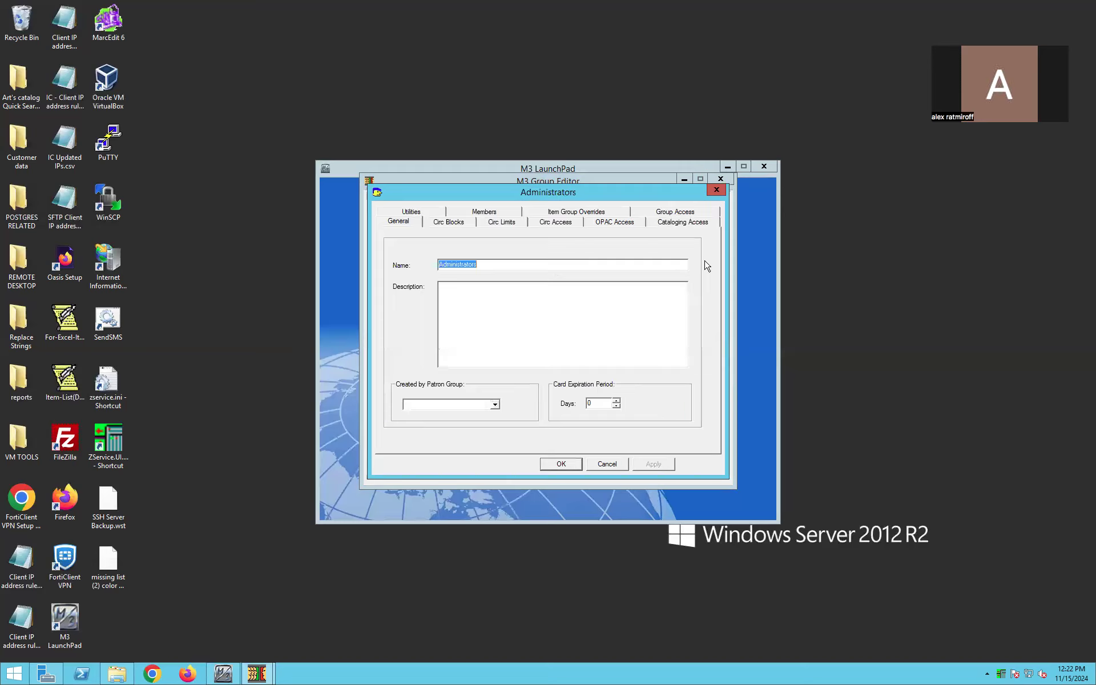
click(484, 213)
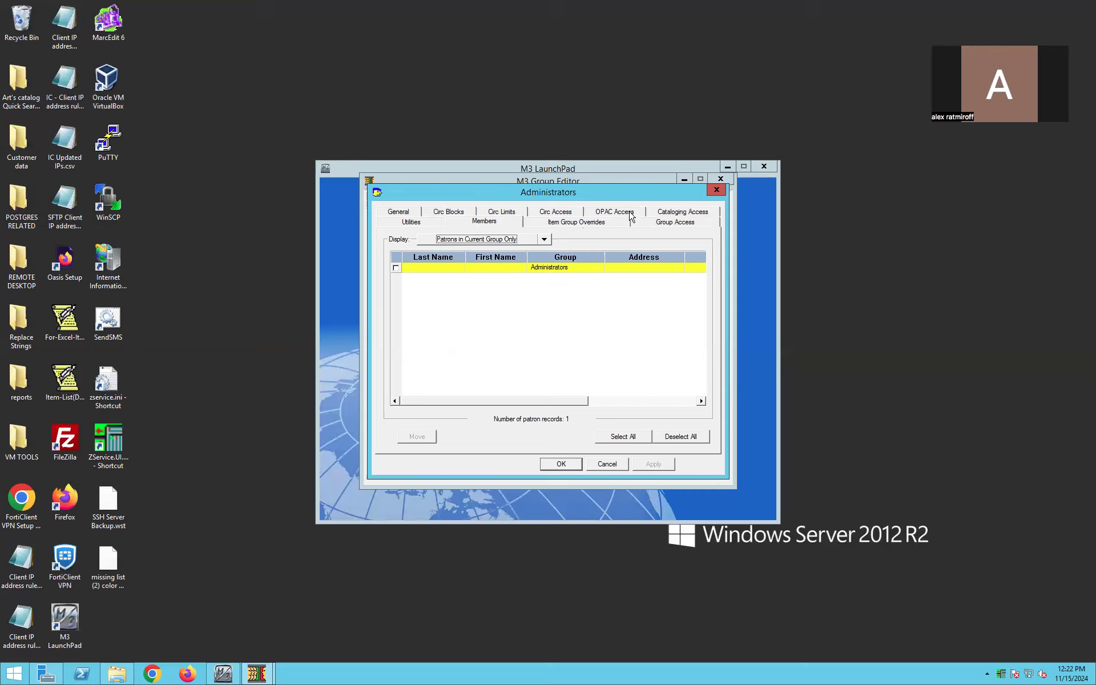
click(573, 212)
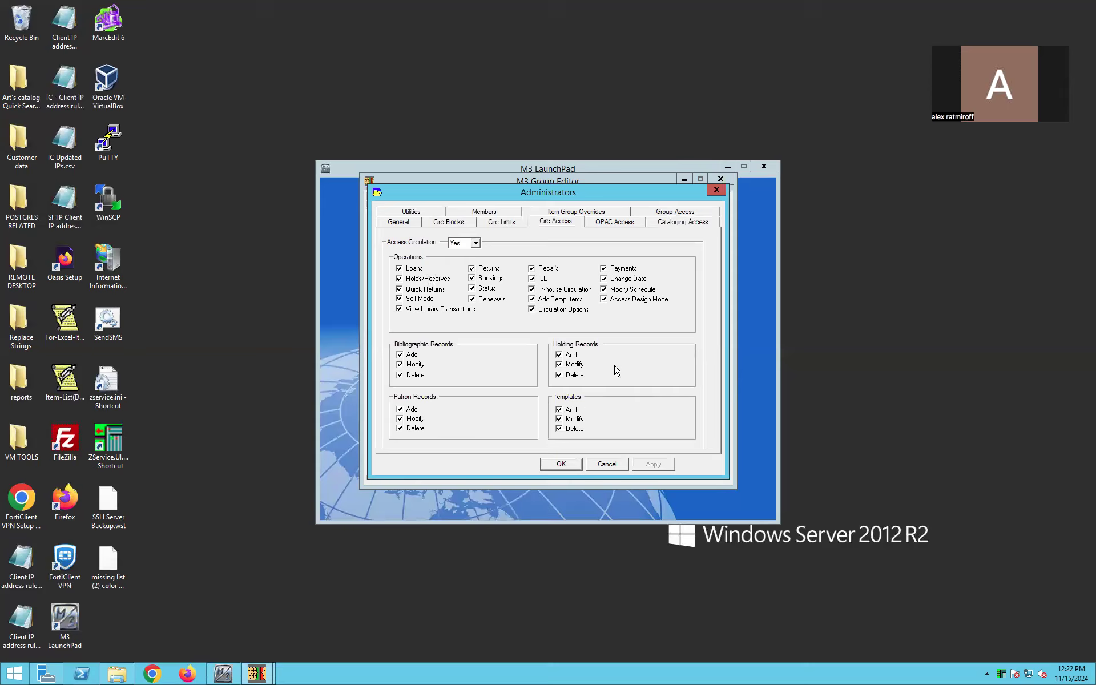
click(681, 224)
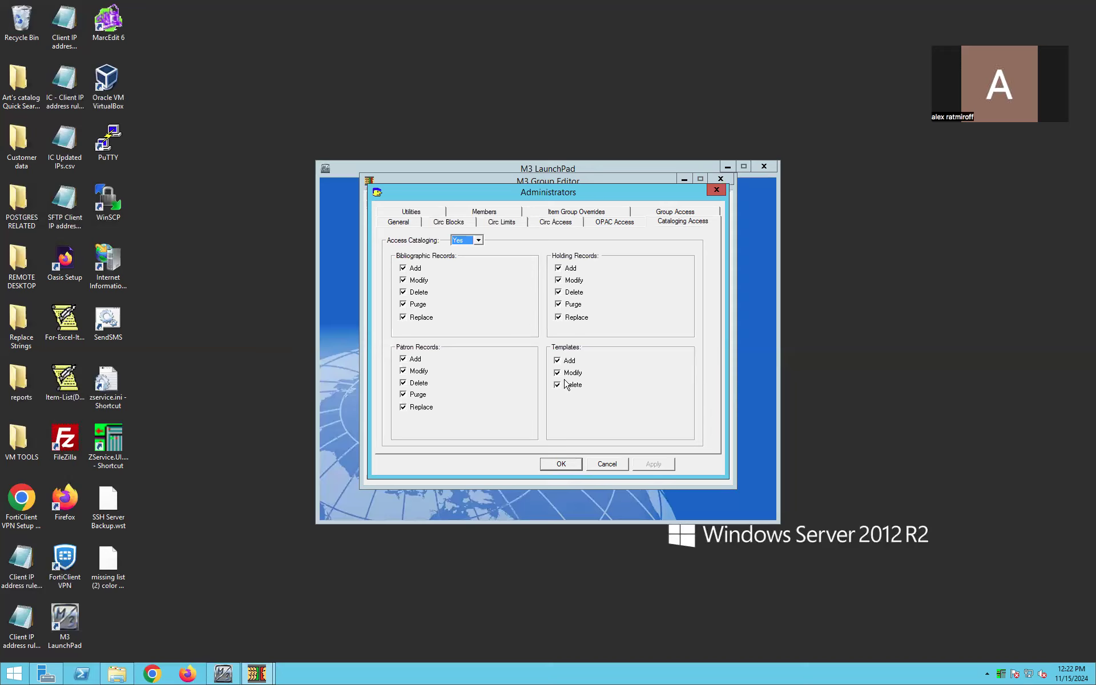
click(563, 465)
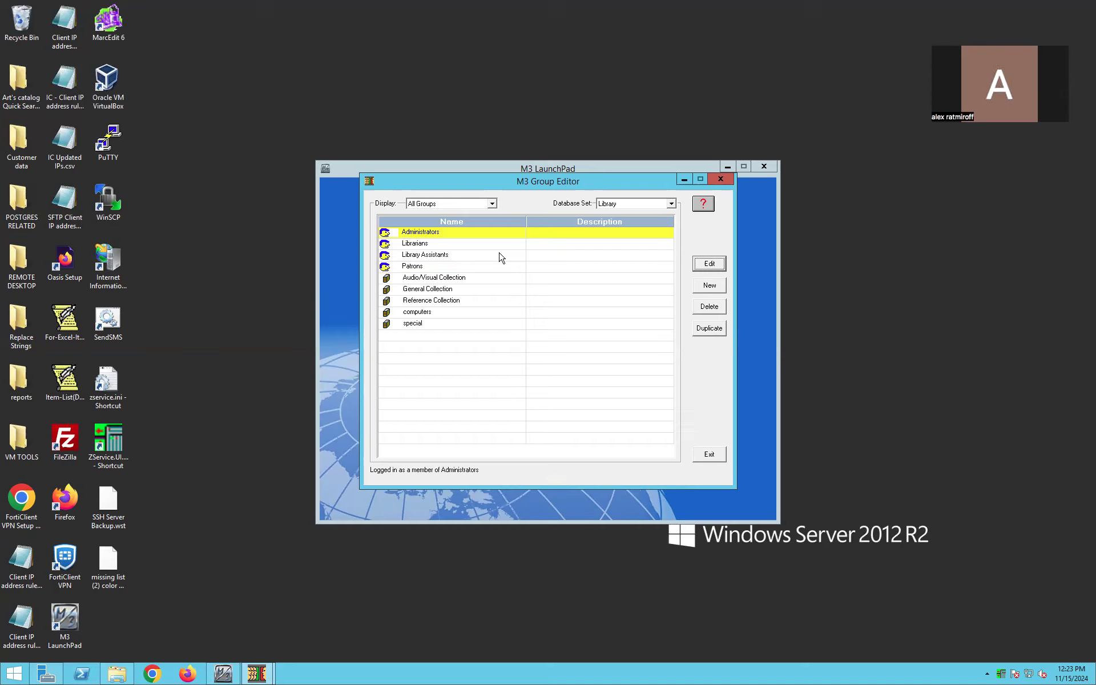
- Duplicate the Patrons group and open the copy's settings
click(428, 269)
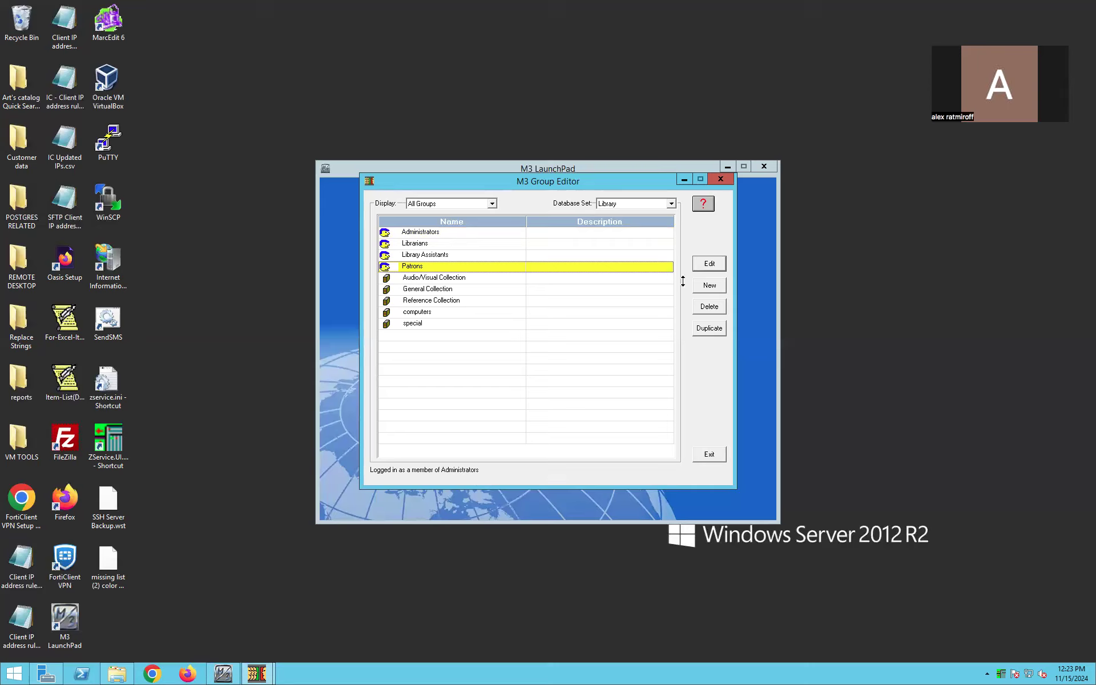
click(709, 329)
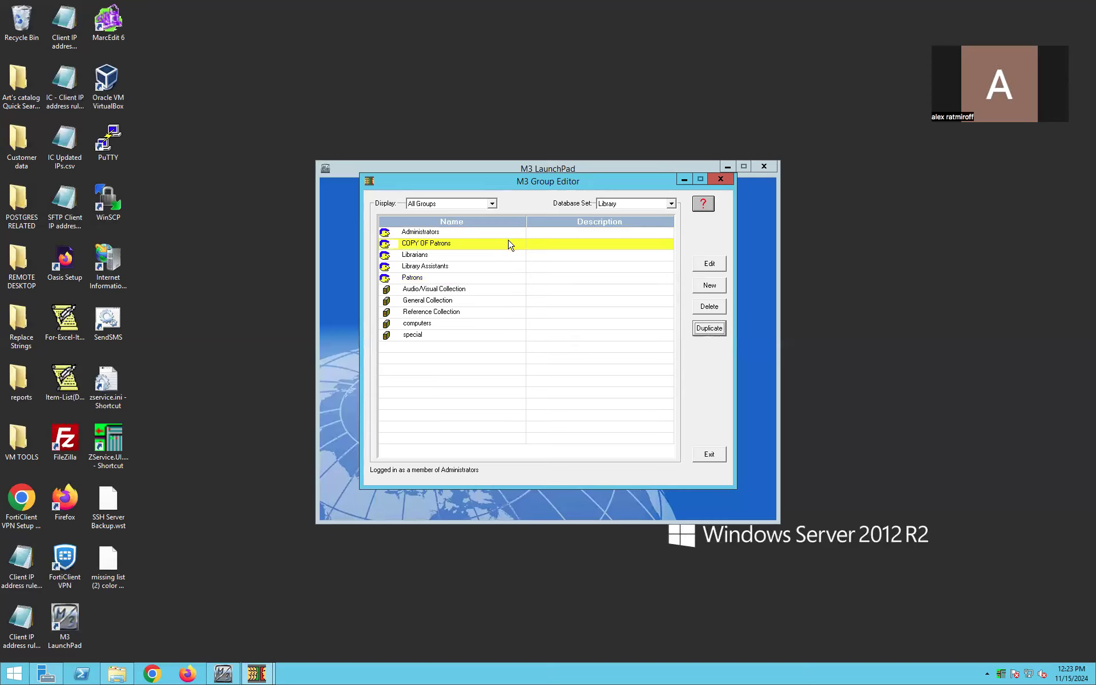
click(710, 264)
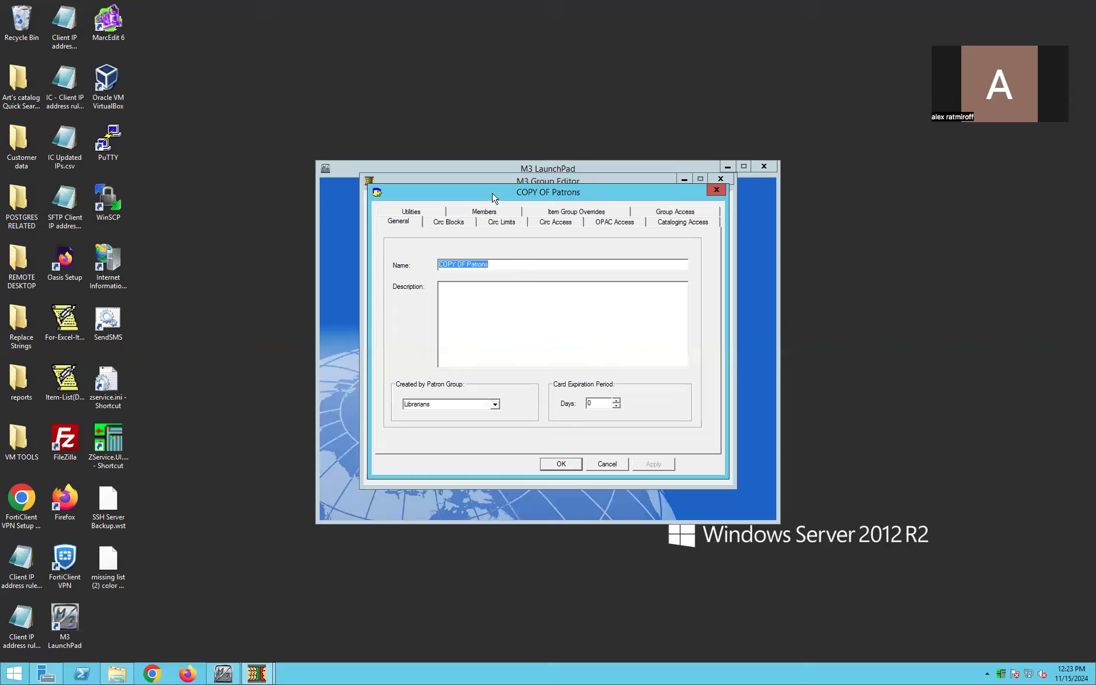
- Set circulation access to Yes for the copied Patrons group, allow Loans and Returns, and save it
click(556, 222)
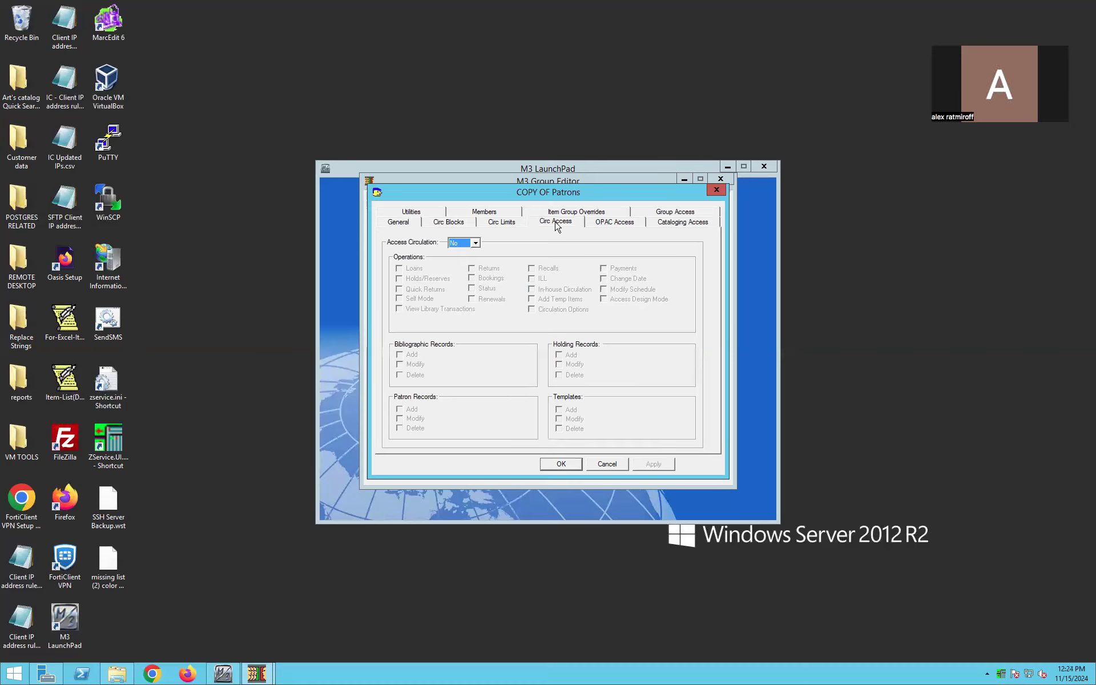
click(477, 243)
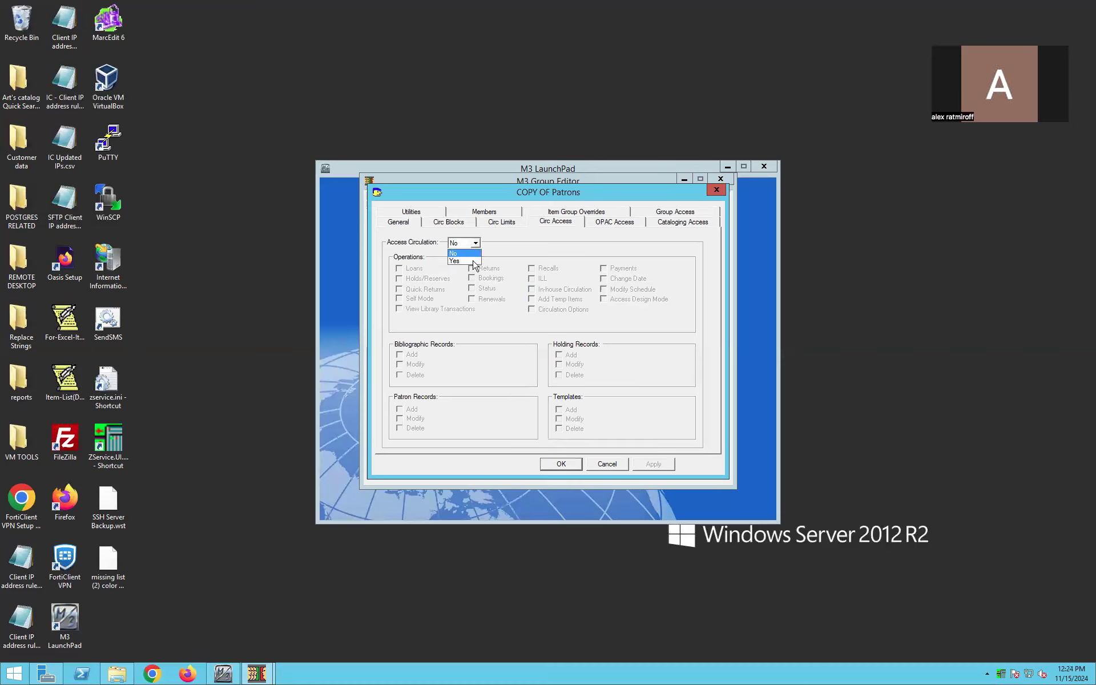
click(456, 261)
click(402, 270)
click(472, 269)
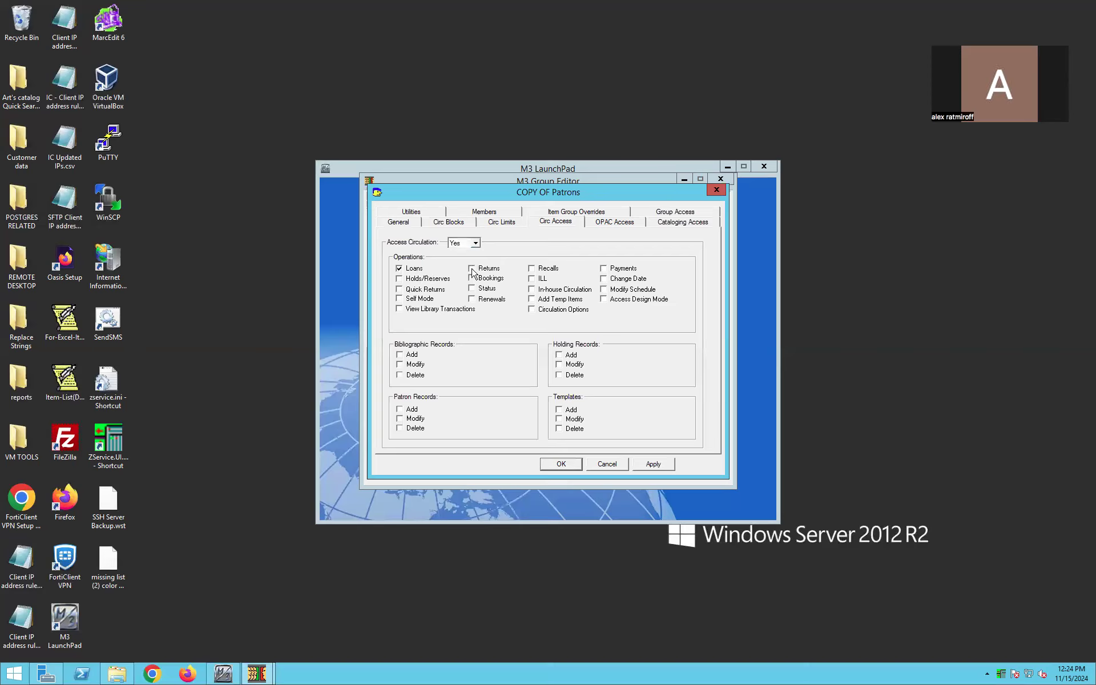
click(652, 465)
click(572, 467)
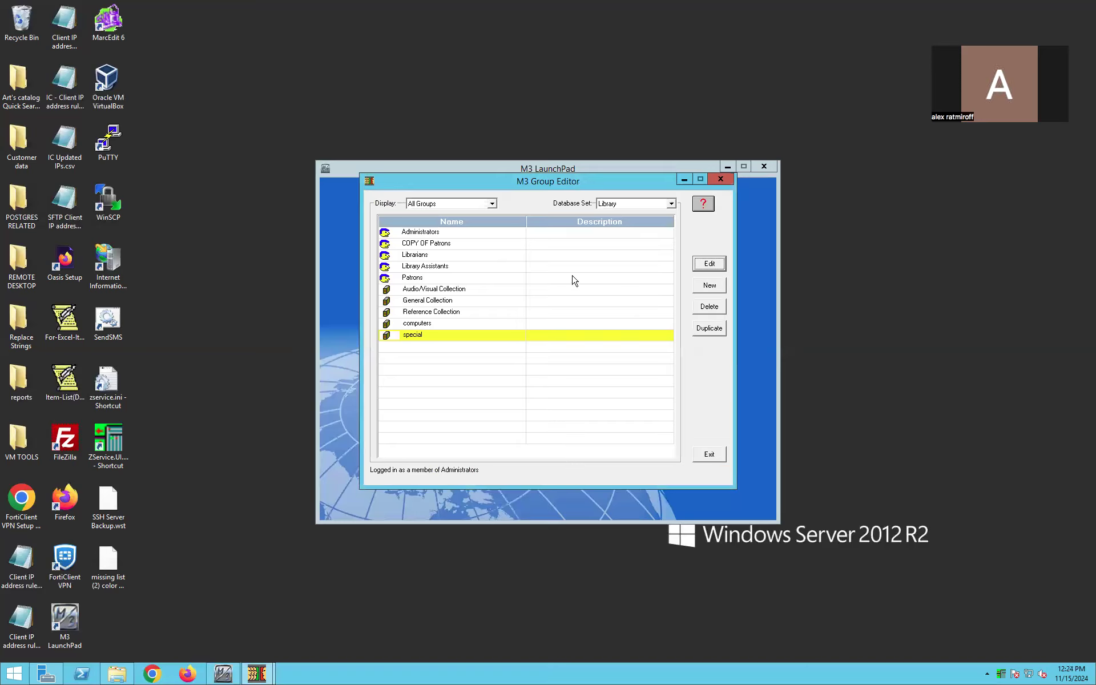
- Rename the copied Patrons group "volunteers" and save it
click(709, 264)
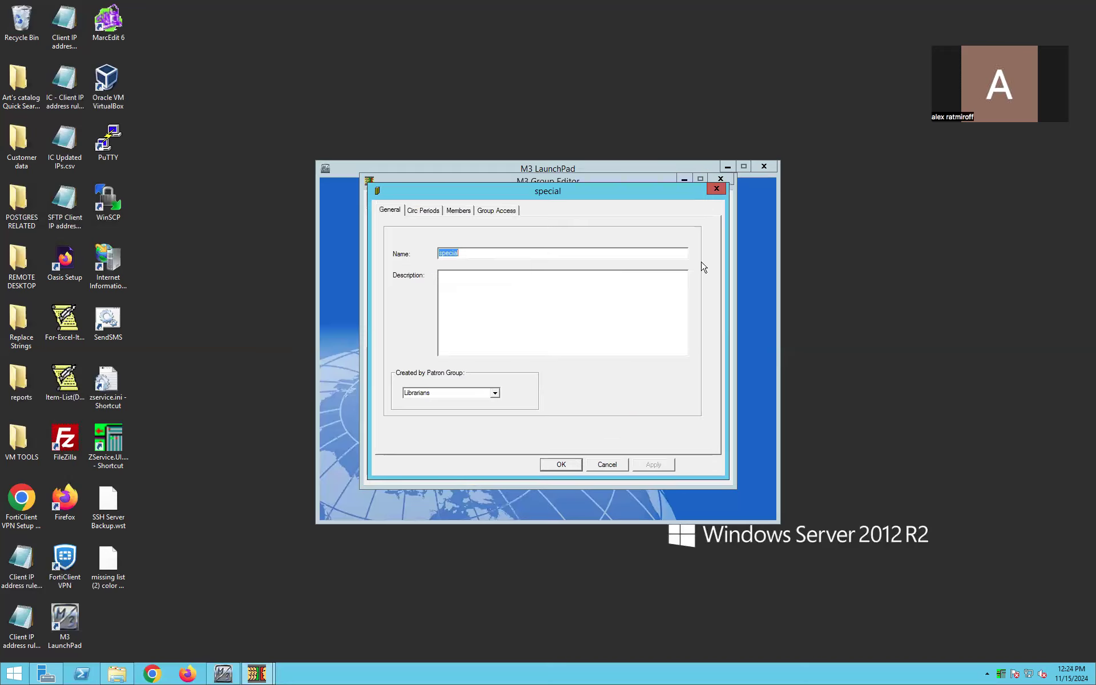
click(606, 463)
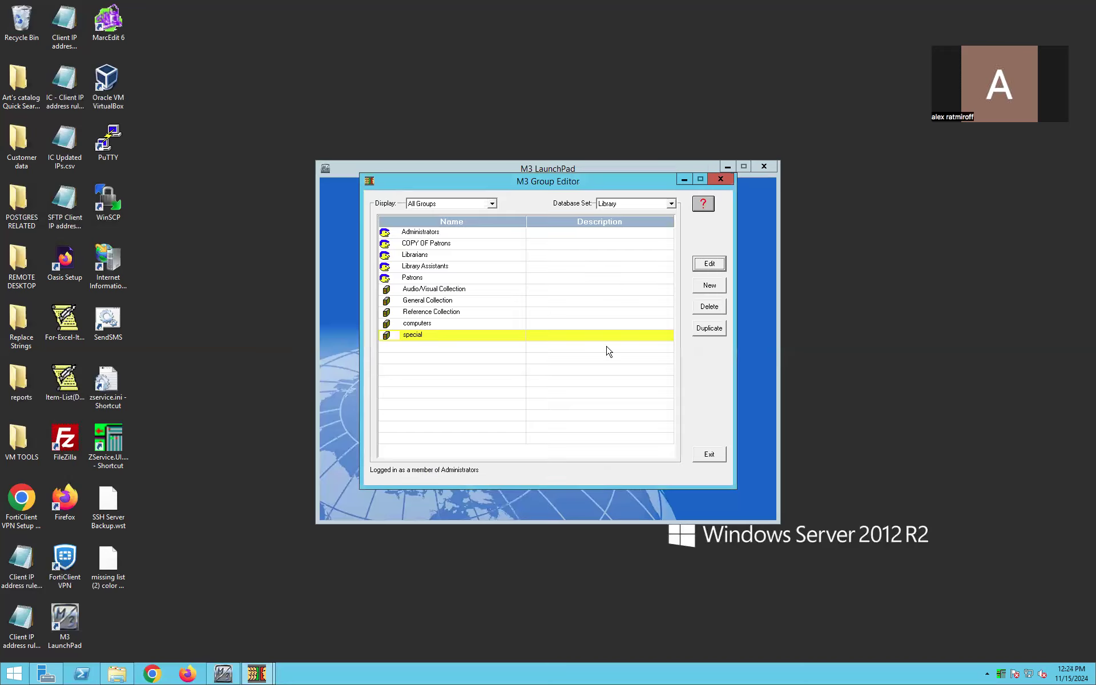
click(515, 245)
click(708, 264)
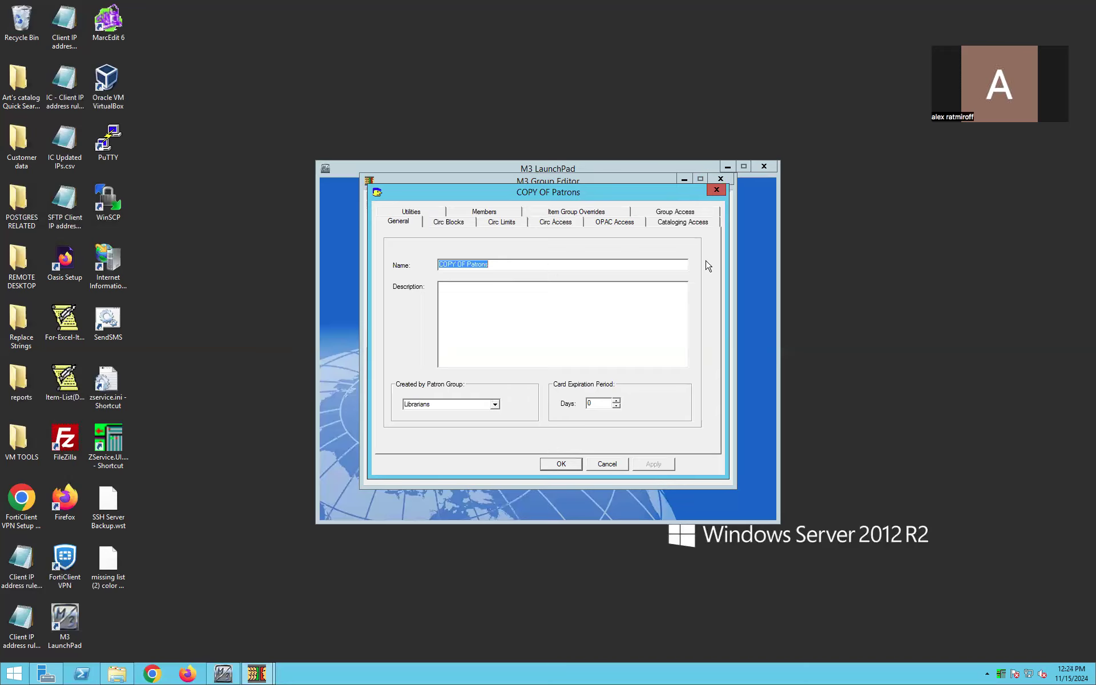
text(volunteers)
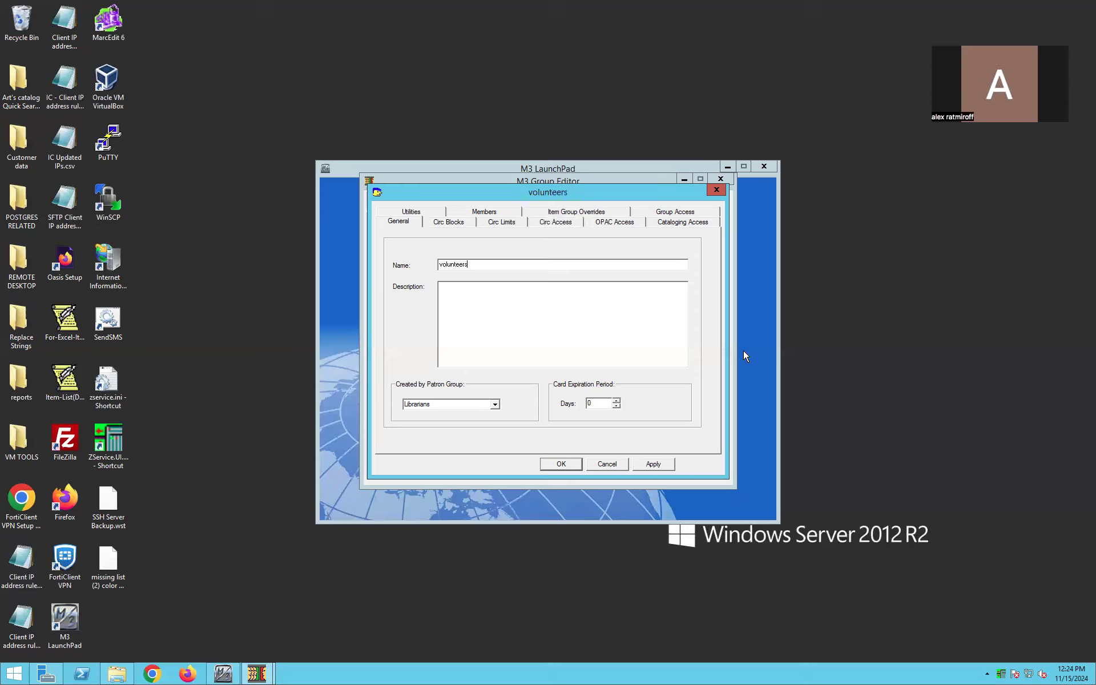
click(653, 463)
click(554, 466)
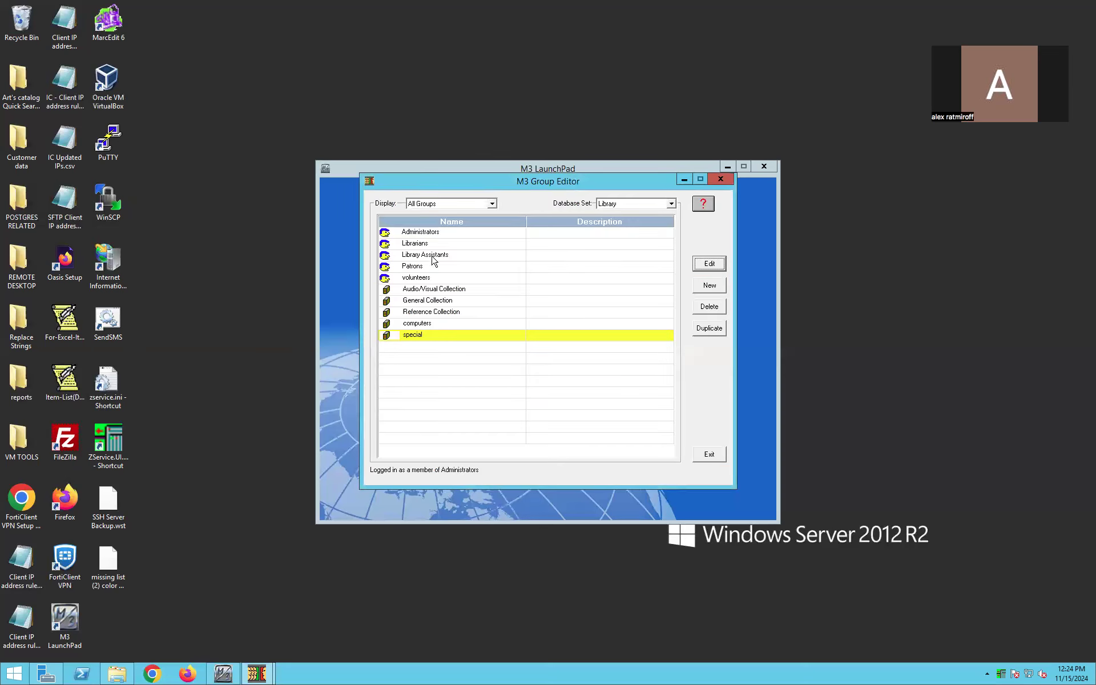
click(445, 279)
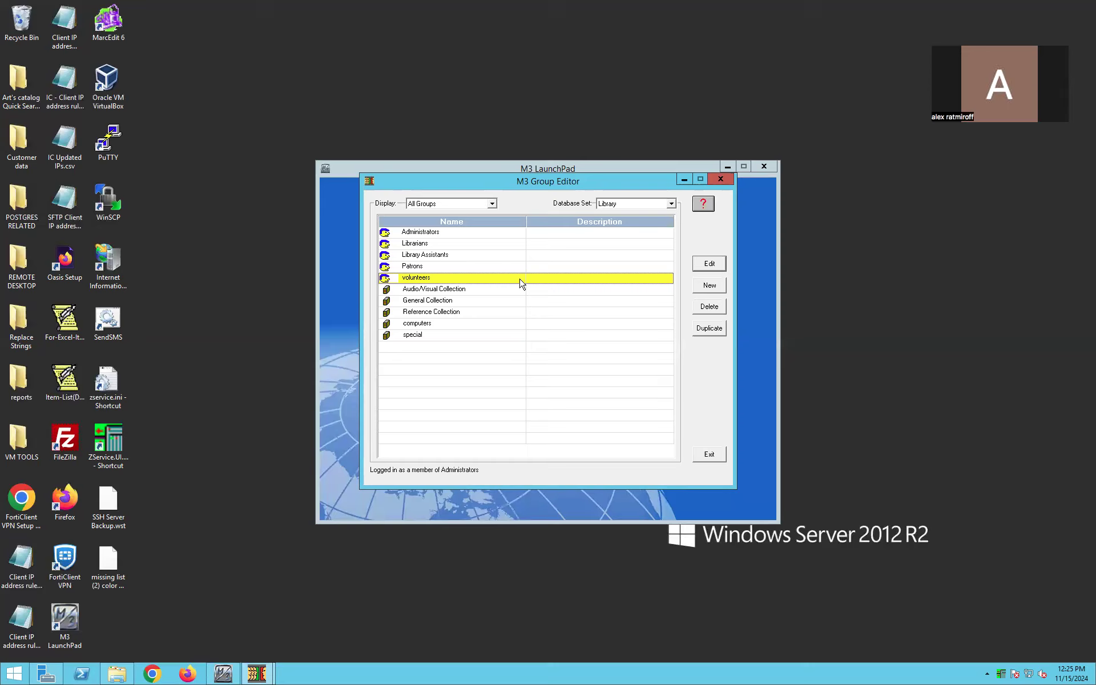
click(467, 316)
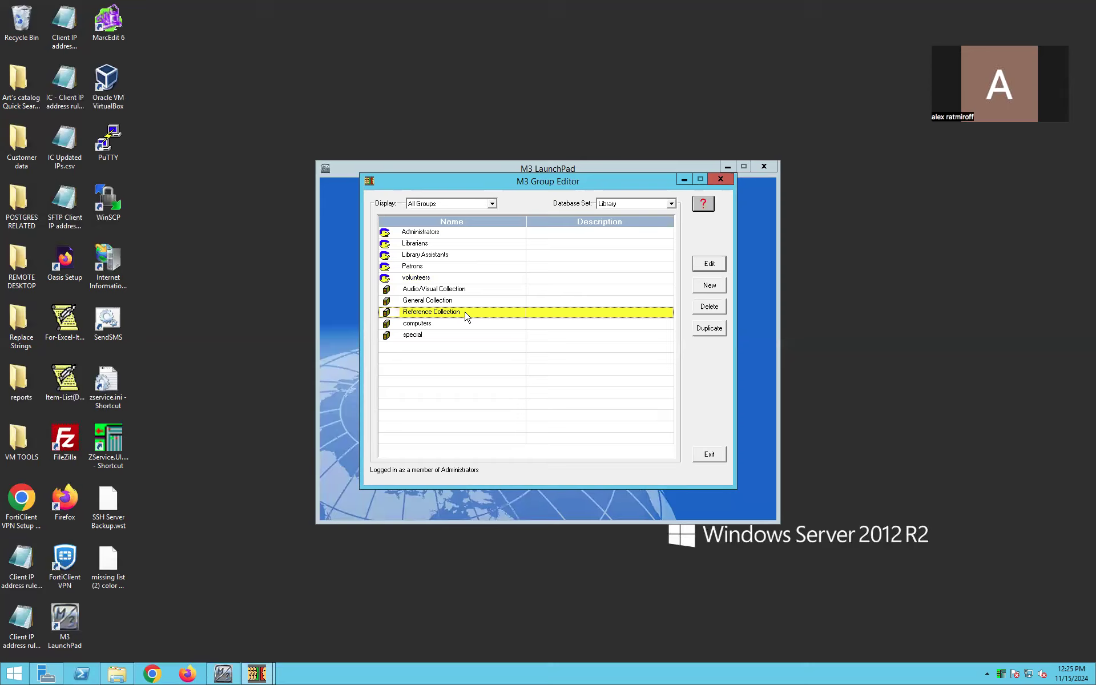
click(461, 304)
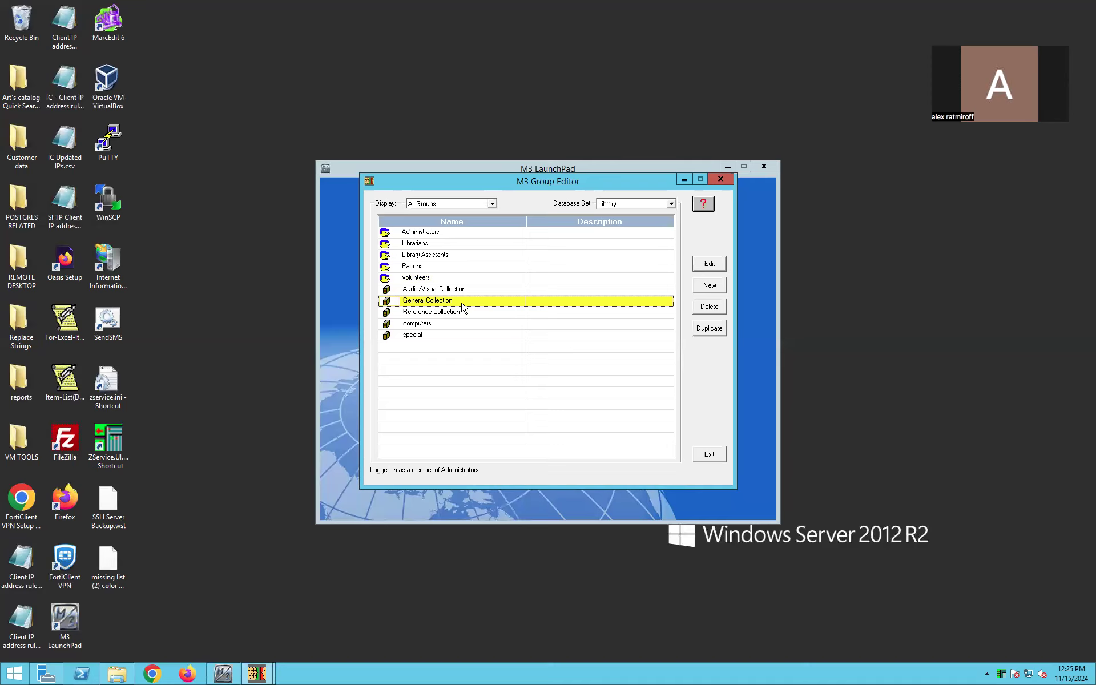
click(434, 267)
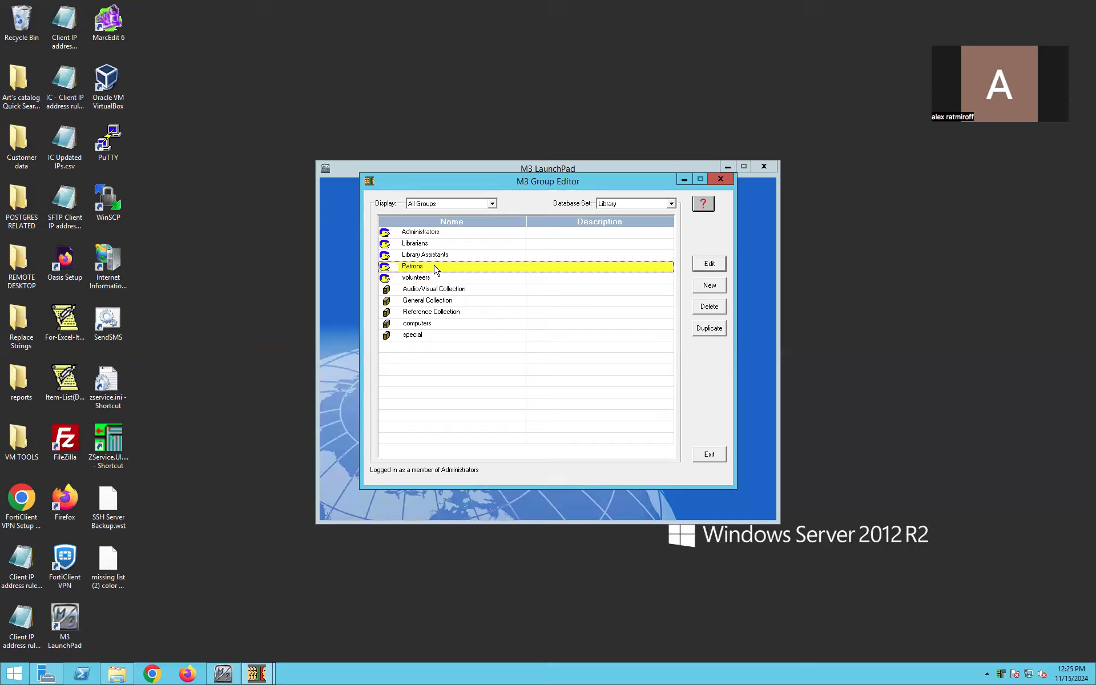
- Review the General Collection group's circulation periods, then close its settings without changes
click(438, 302)
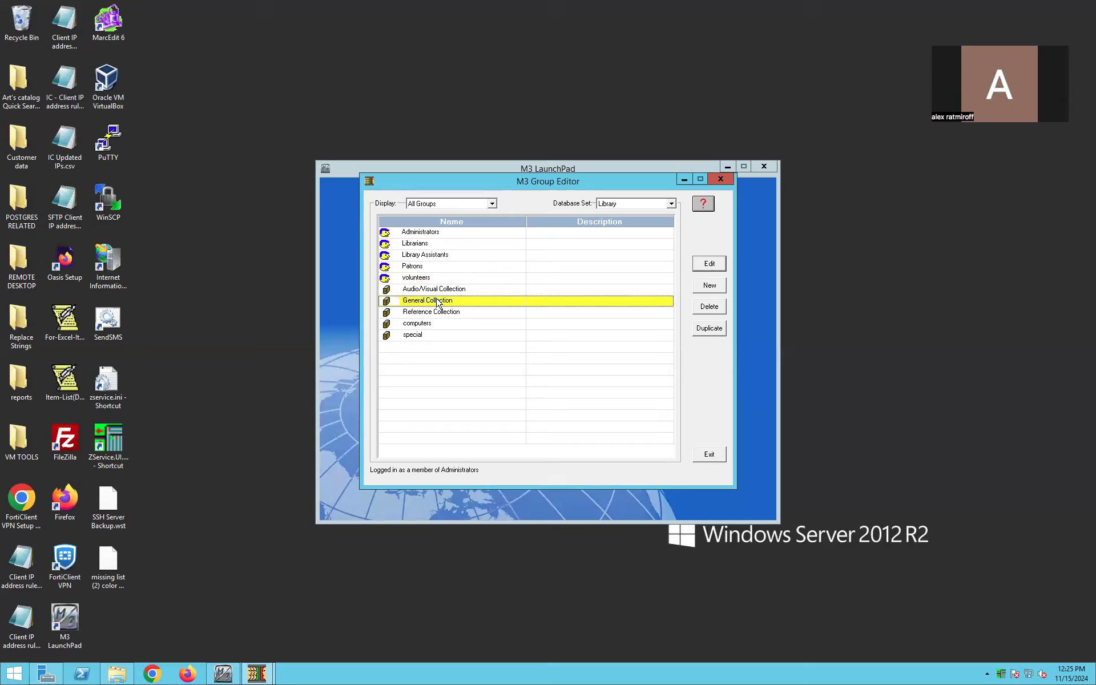
click(709, 264)
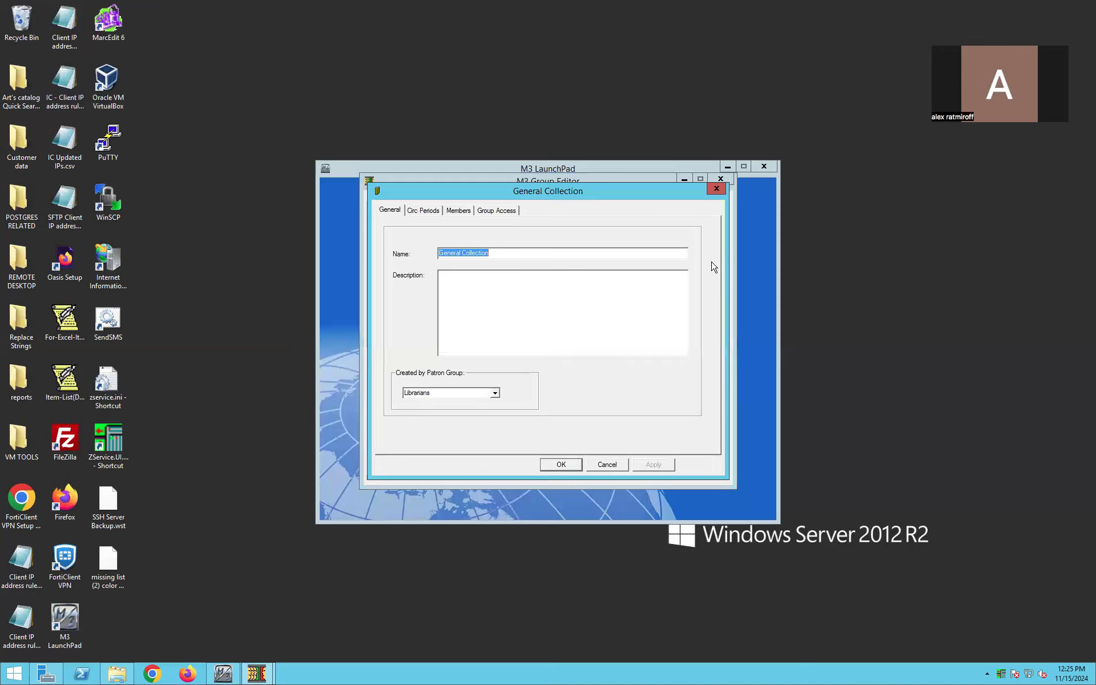
click(435, 213)
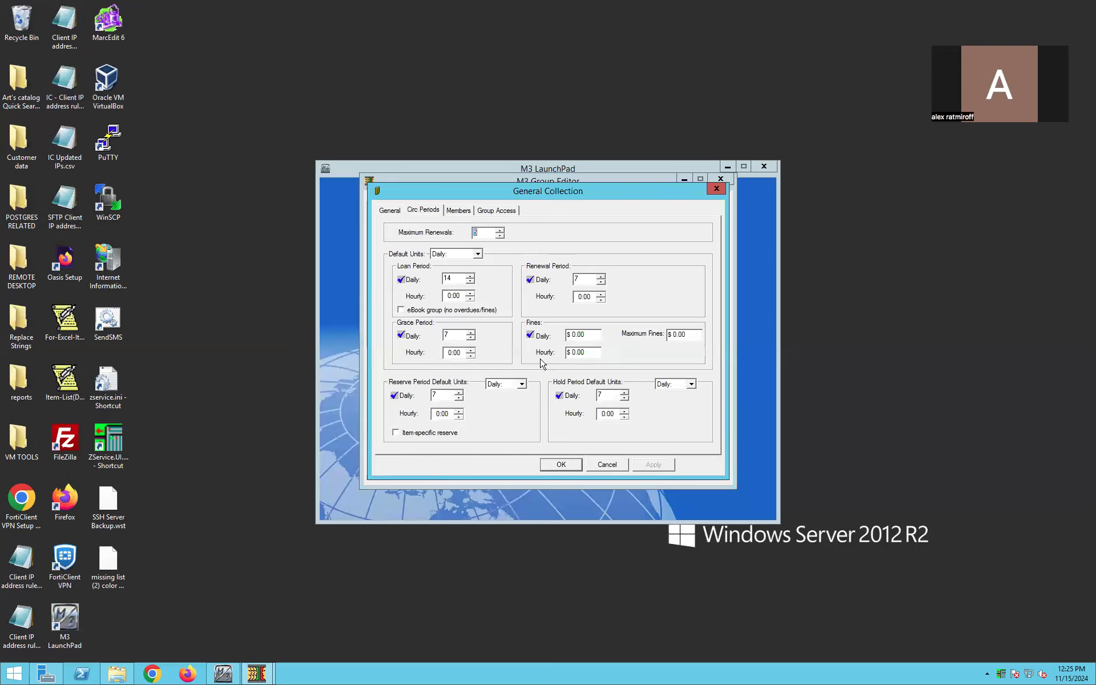
click(609, 466)
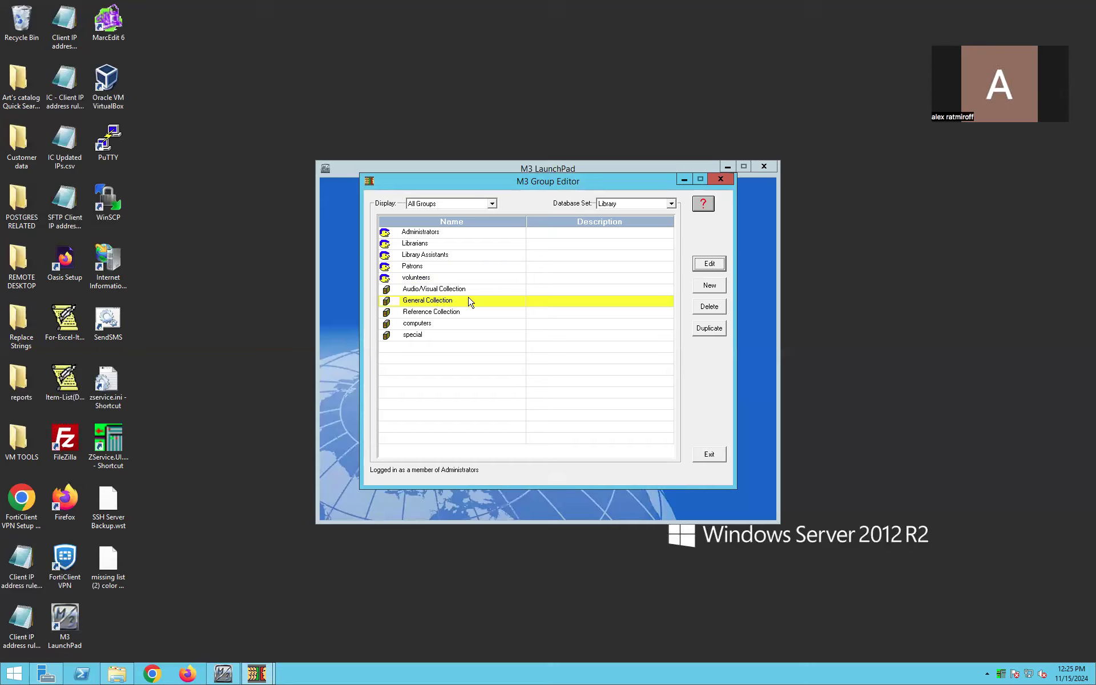
- Open the volunteers group's settings and add General Collection to its item group overrides
click(446, 280)
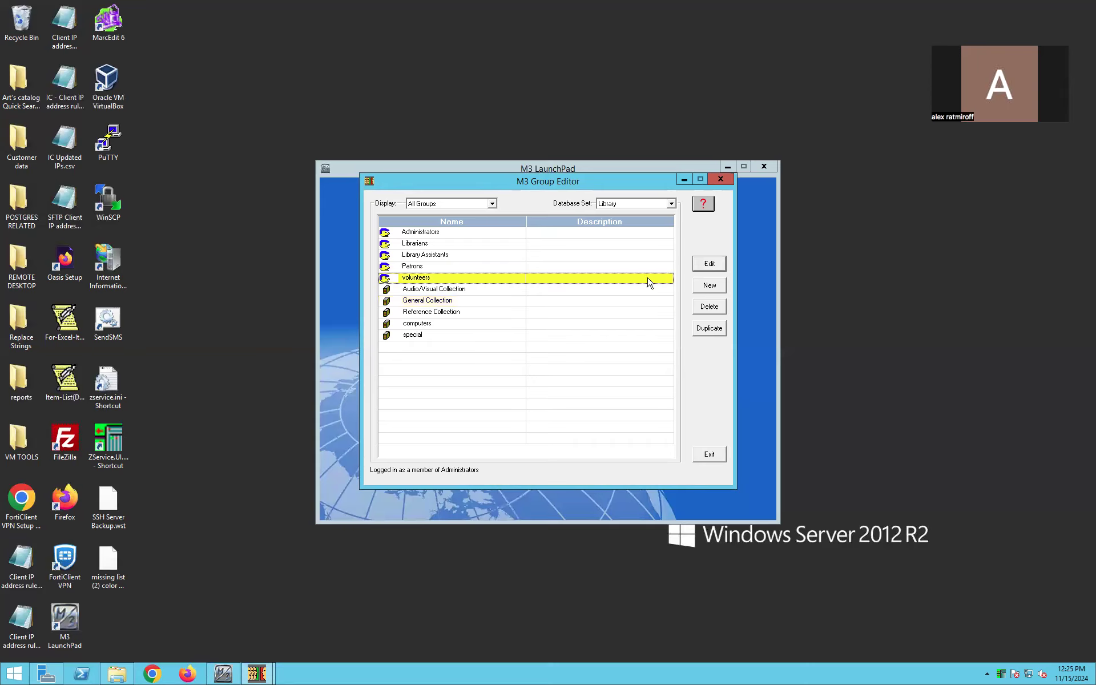
click(708, 266)
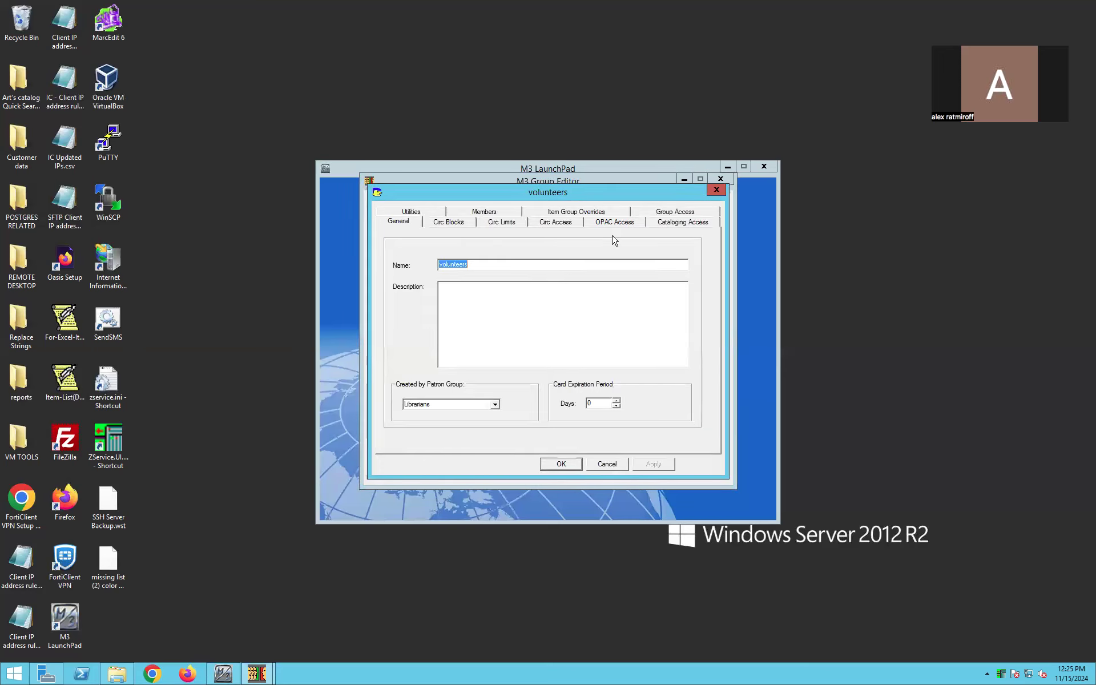
click(593, 215)
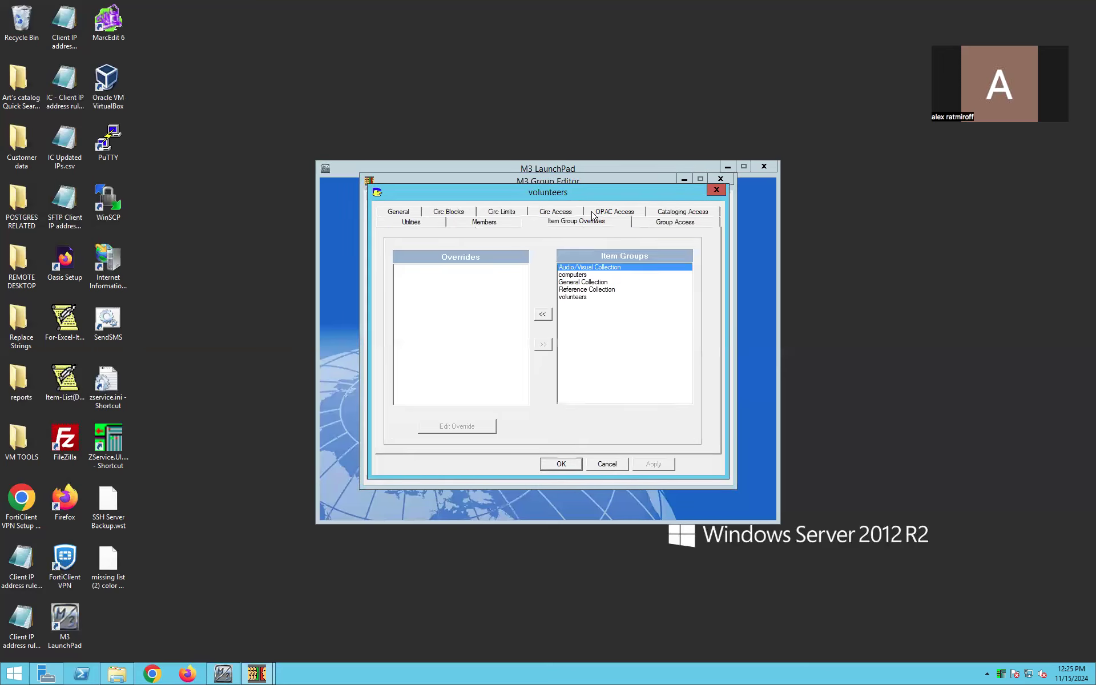
click(592, 283)
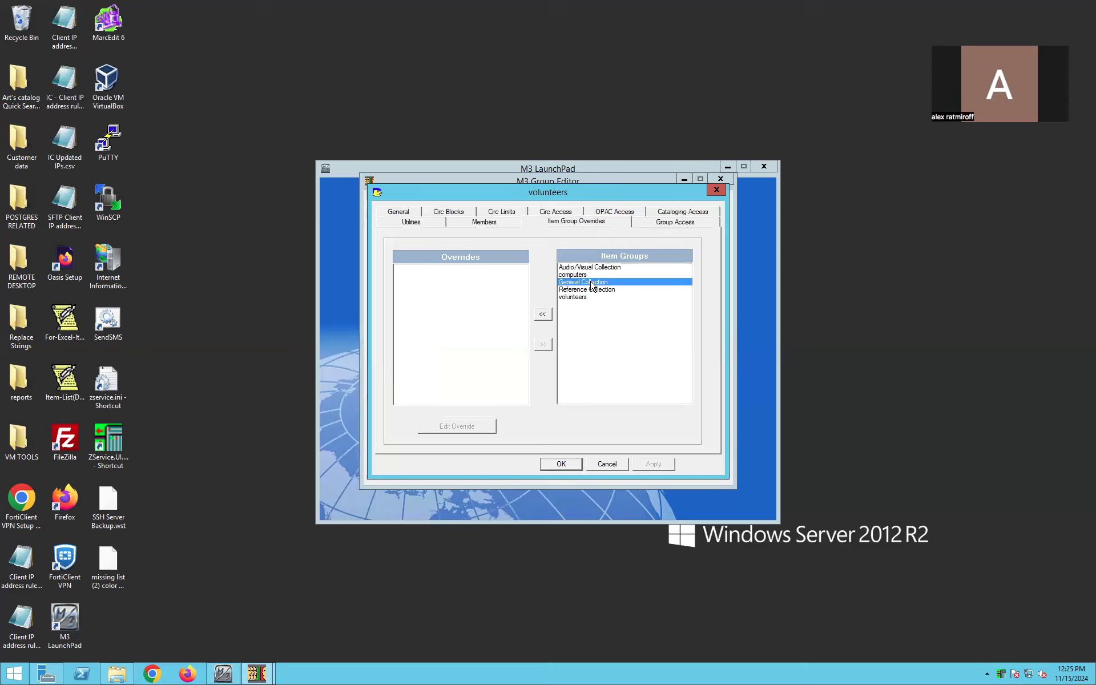
click(543, 316)
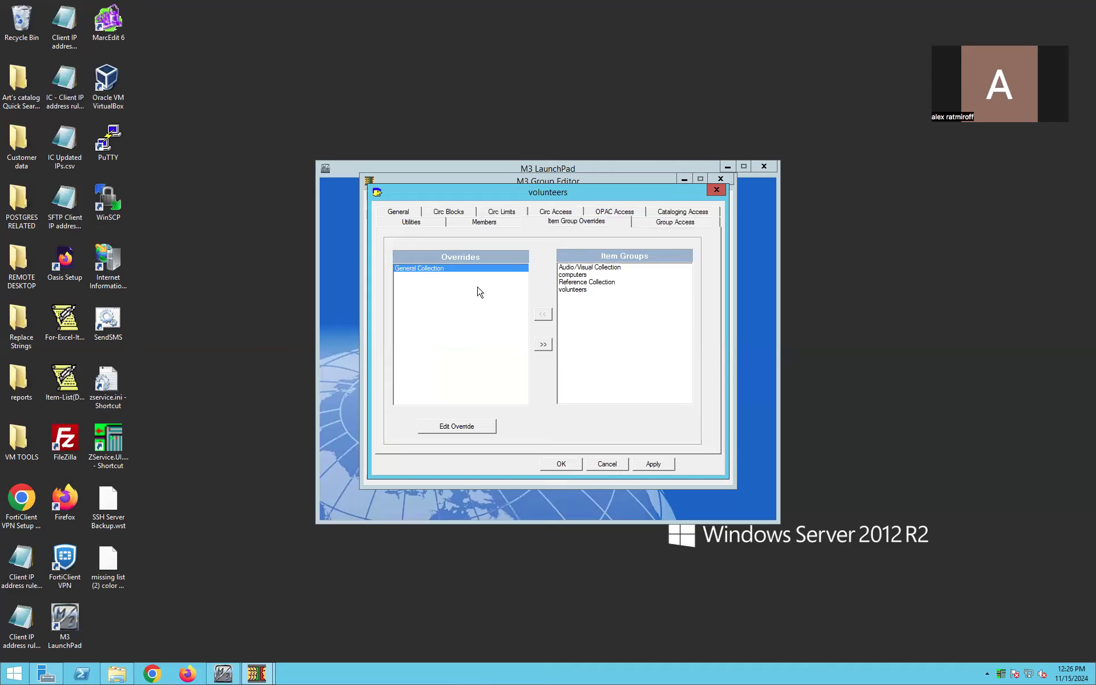
- Set the daily loan period to 30 in the General Collection override and save the volunteers group
click(464, 429)
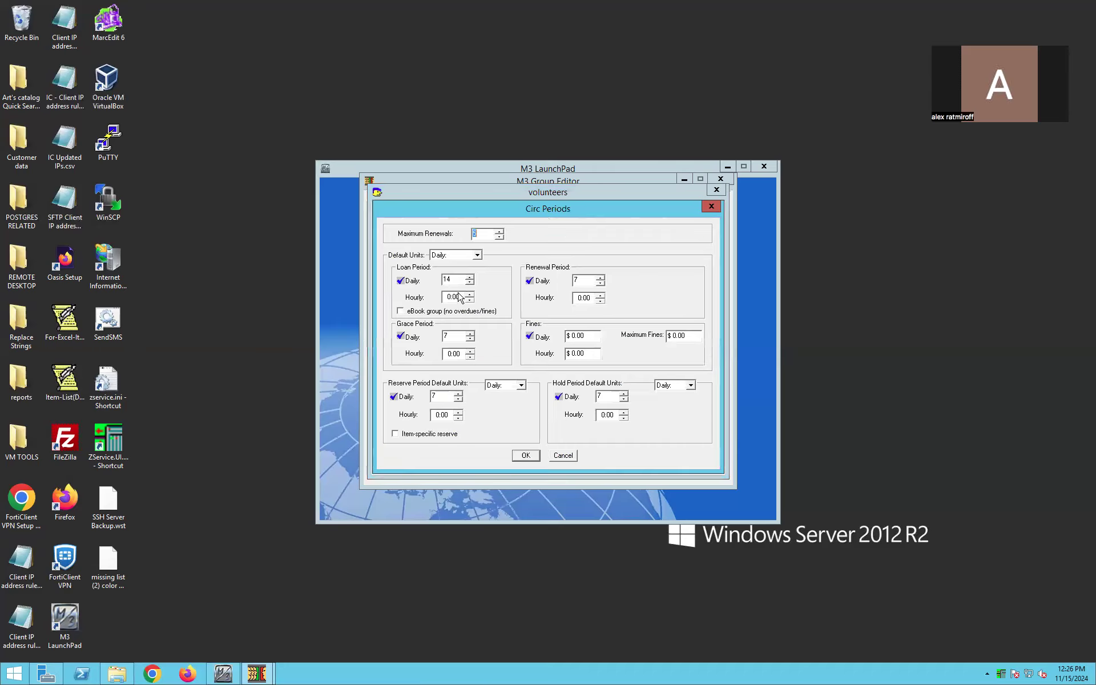
key(BackSpace)
key(BackSpace)
text(30)
click(526, 457)
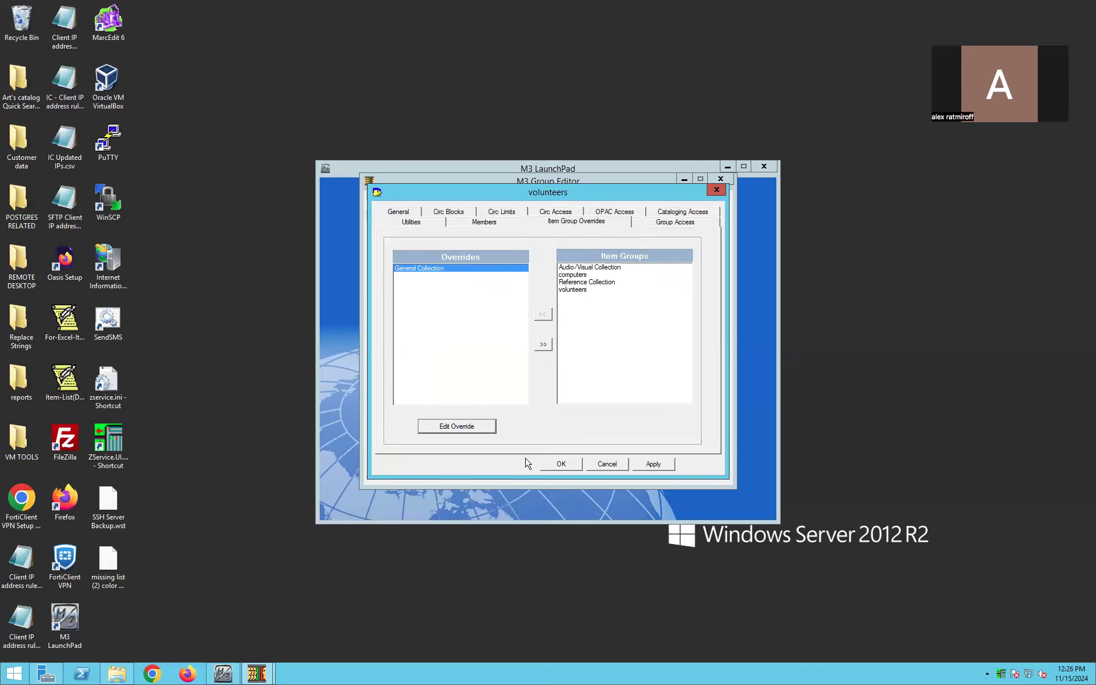
click(647, 466)
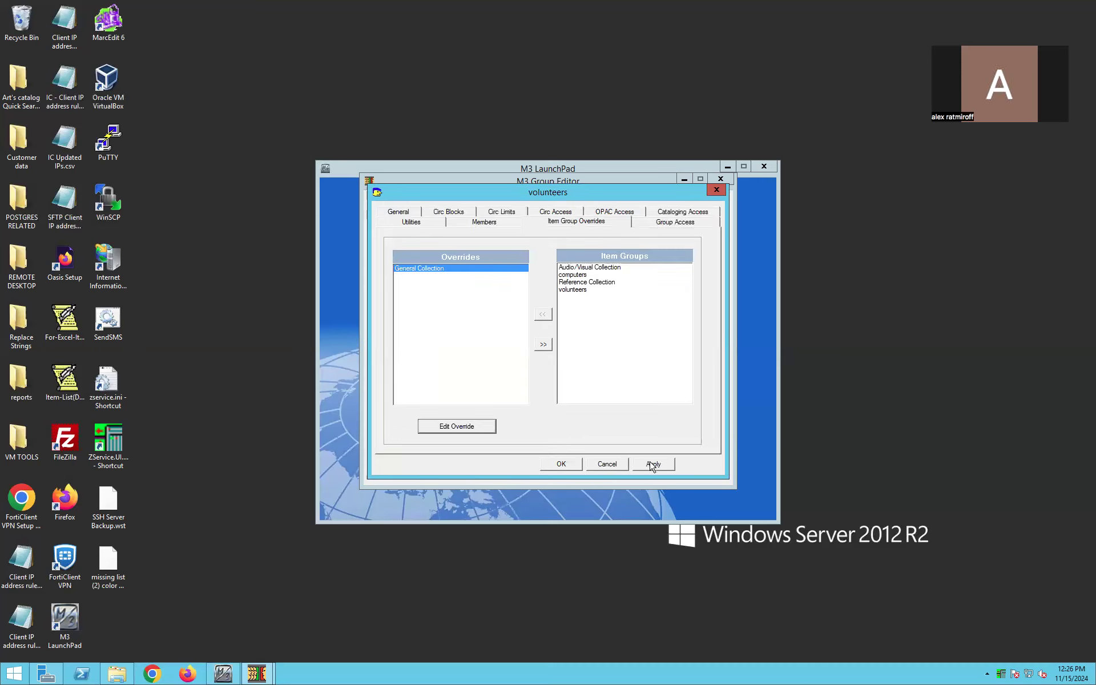
click(576, 465)
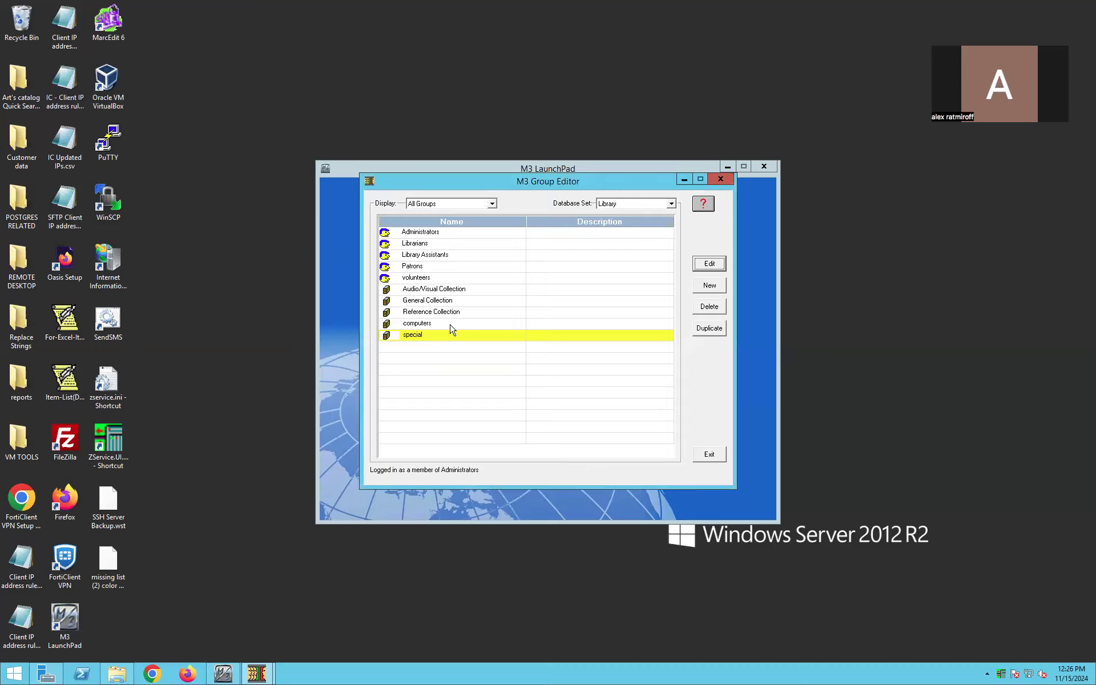
click(436, 281)
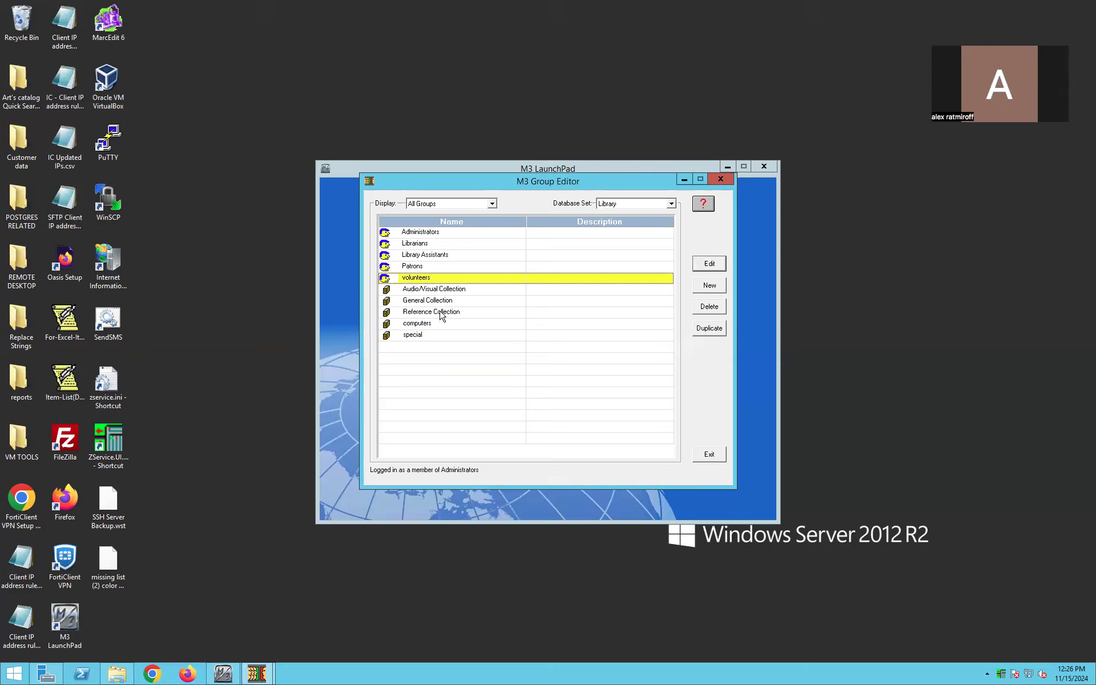
click(449, 301)
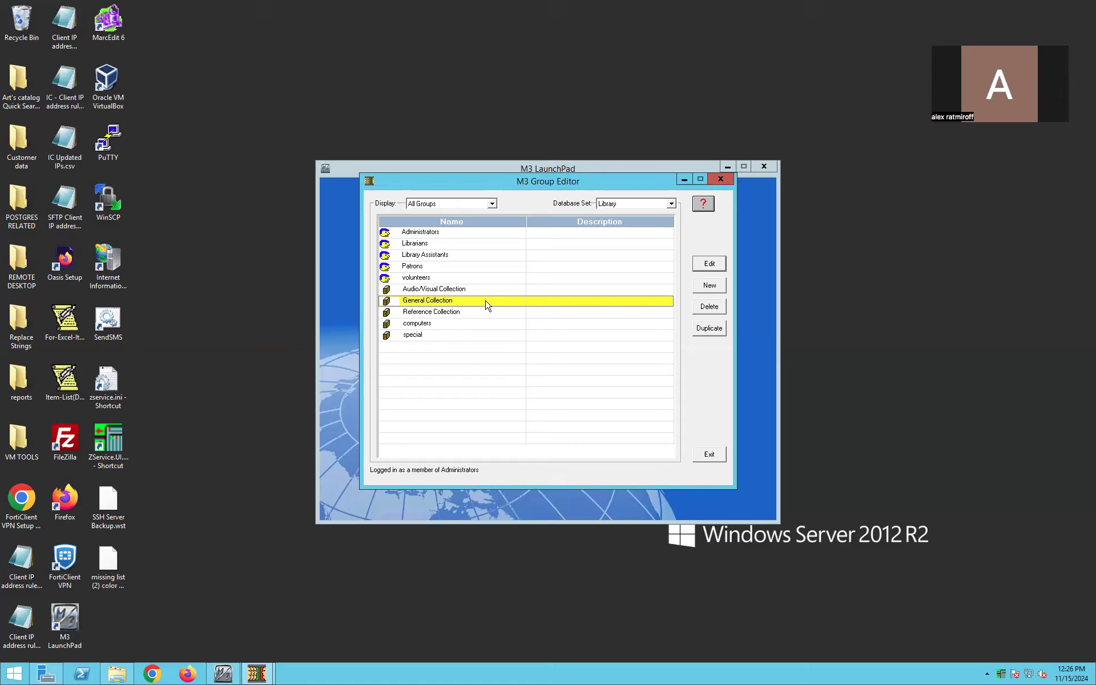
click(474, 279)
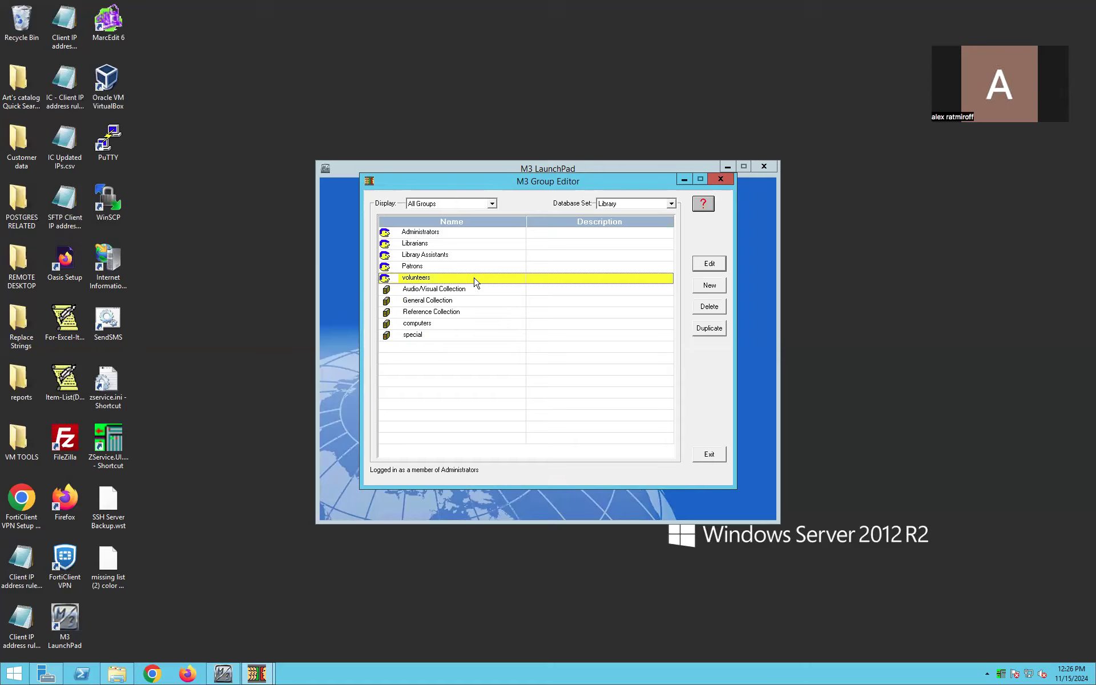